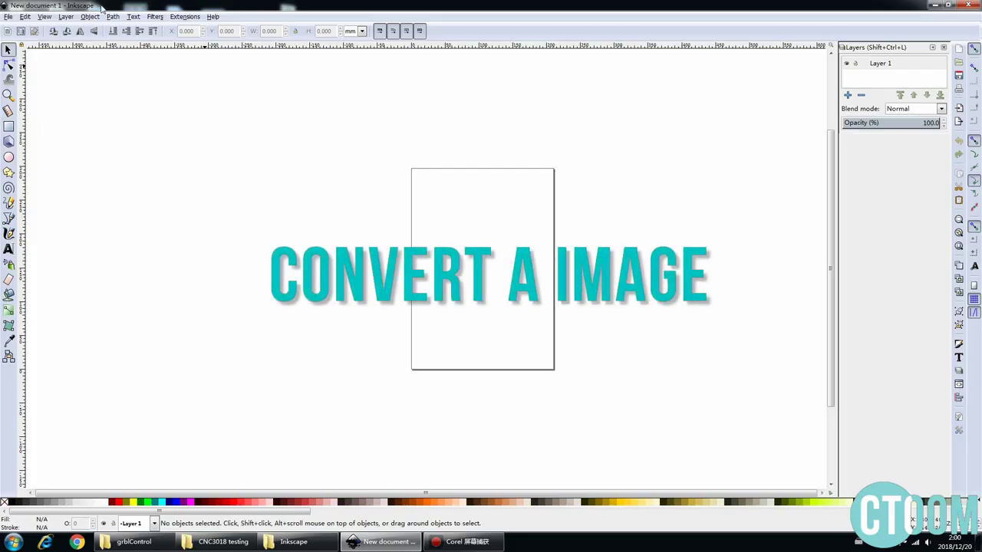
Import baby-dinosaur.png from the CNC3018 testing folder as an embedded image and place it on the page.
left_click(141, 546)
left_click(223, 541)
mouse_move(387, 146)
left_mouse_down()
mouse_move(630, 159)
mouse_move(894, 149)
left_mouse_up()
left_click_drag(834, 222, 482, 276)
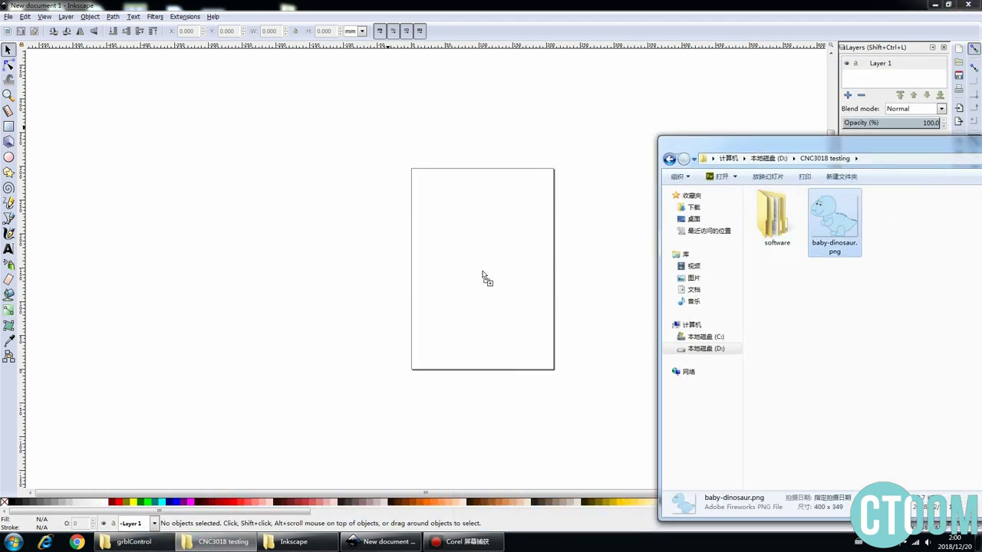
left_click(557, 335)
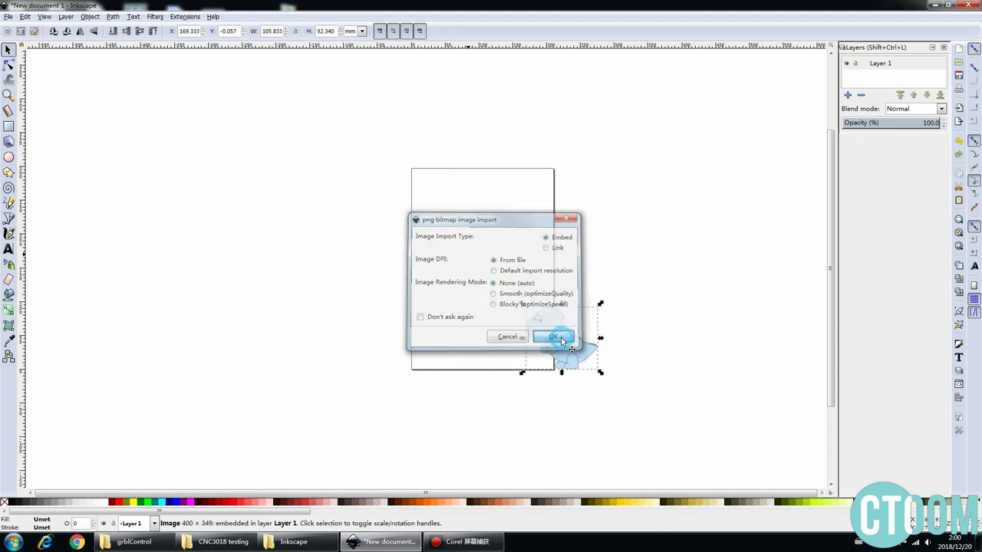
left_click_drag(568, 345, 484, 277)
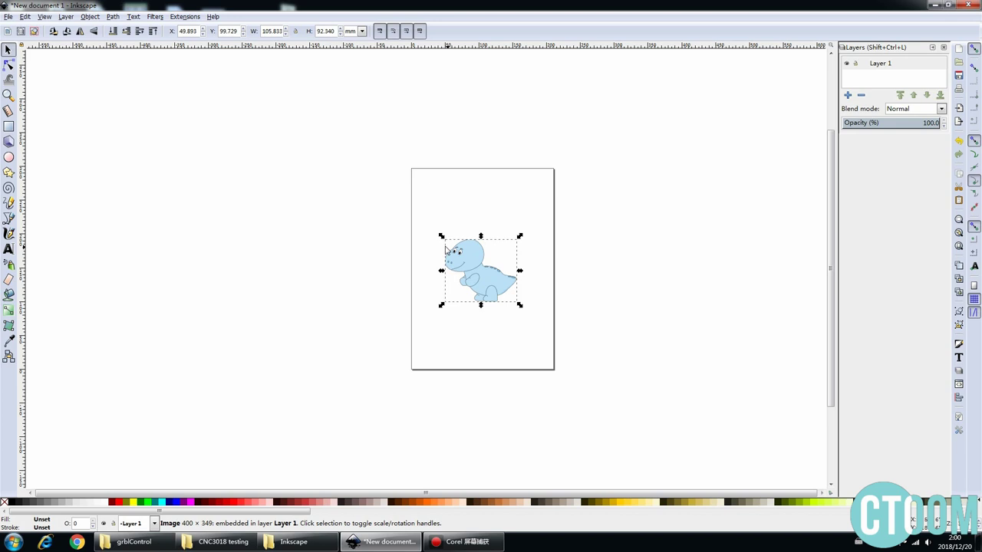
Set the page to 150 × 150 mm in Document Properties and move the dinosaur onto it.
left_click(8, 16)
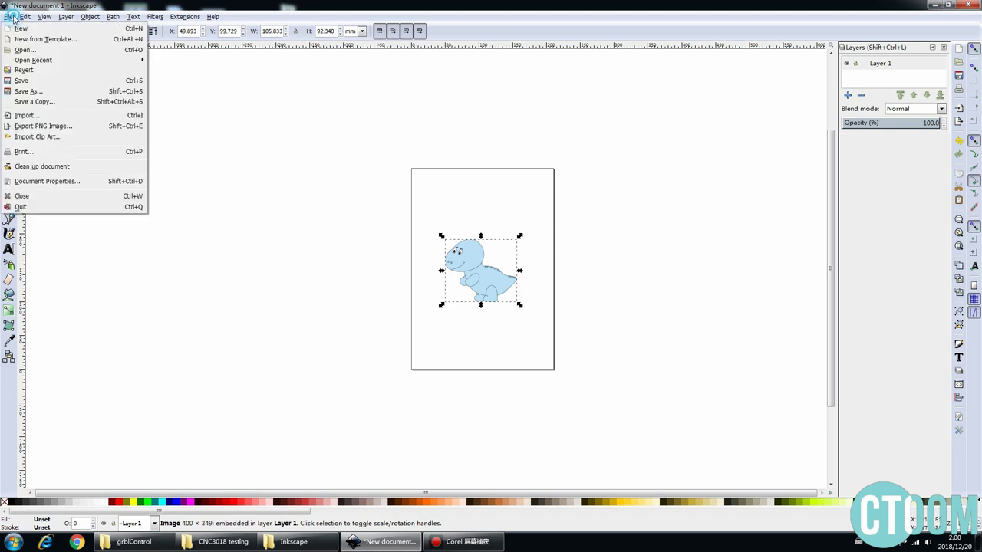
left_click(67, 181)
left_click_drag(639, 118, 258, 67)
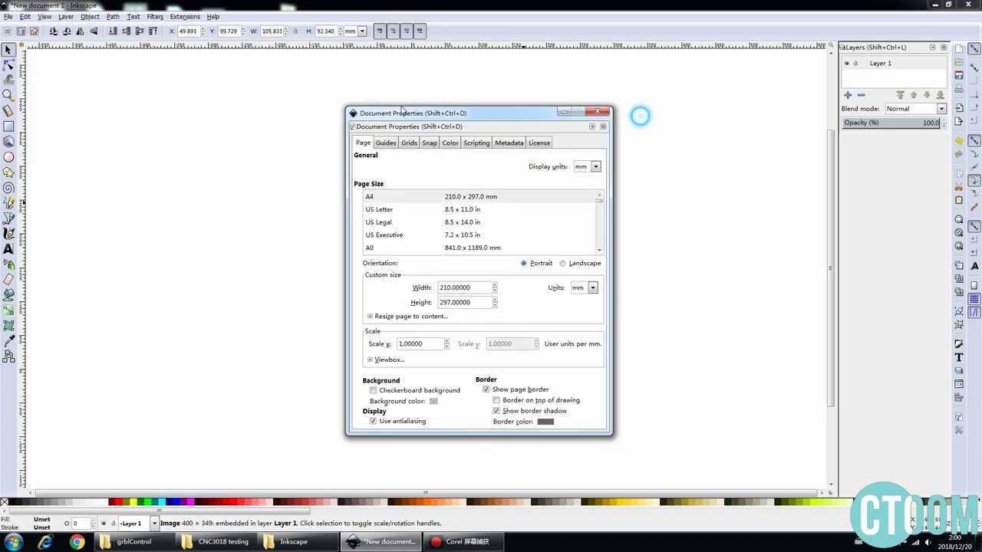
left_click(403, 117)
left_click(394, 132)
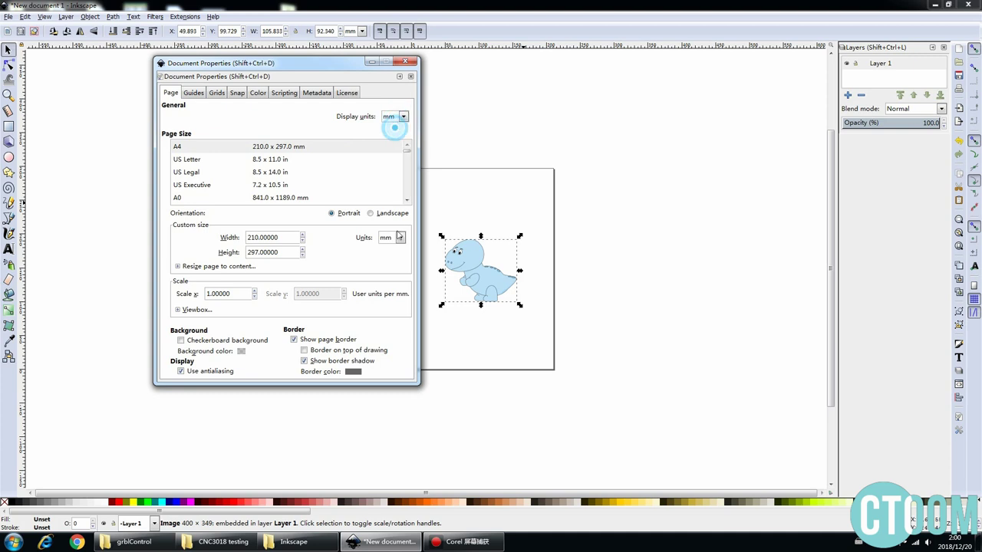
left_click(258, 238)
double_click(258, 237)
type("1")
triple_click(278, 252)
type("15")
left_click(405, 62)
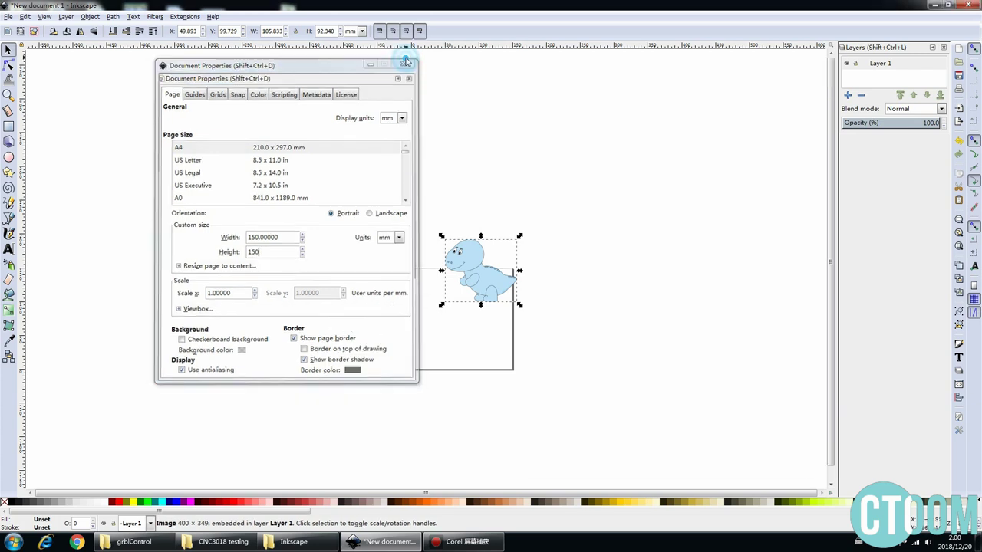
left_click_drag(465, 292, 446, 314)
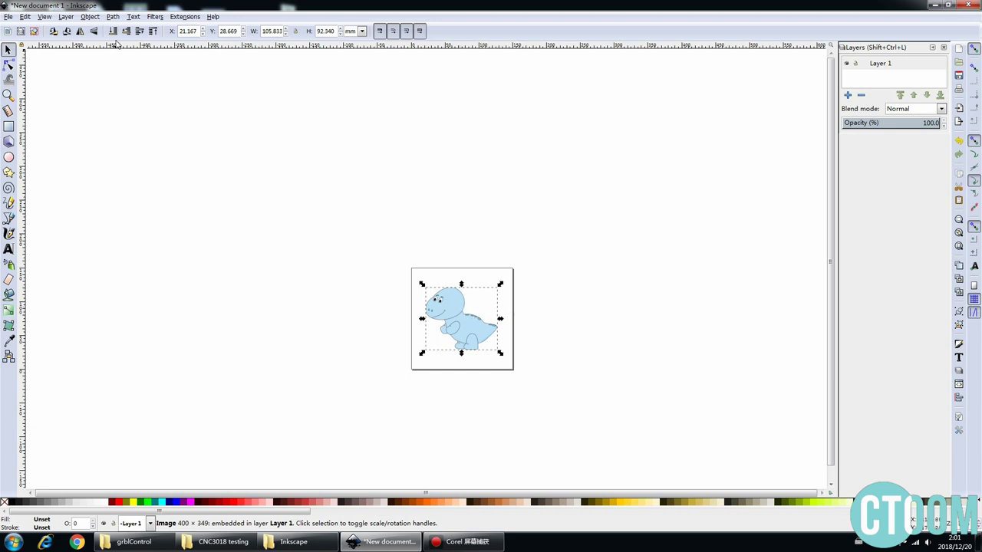
Trace the dinosaur bitmap using brightness cutoff at threshold 0.800, previewing the result first.
left_click(112, 16)
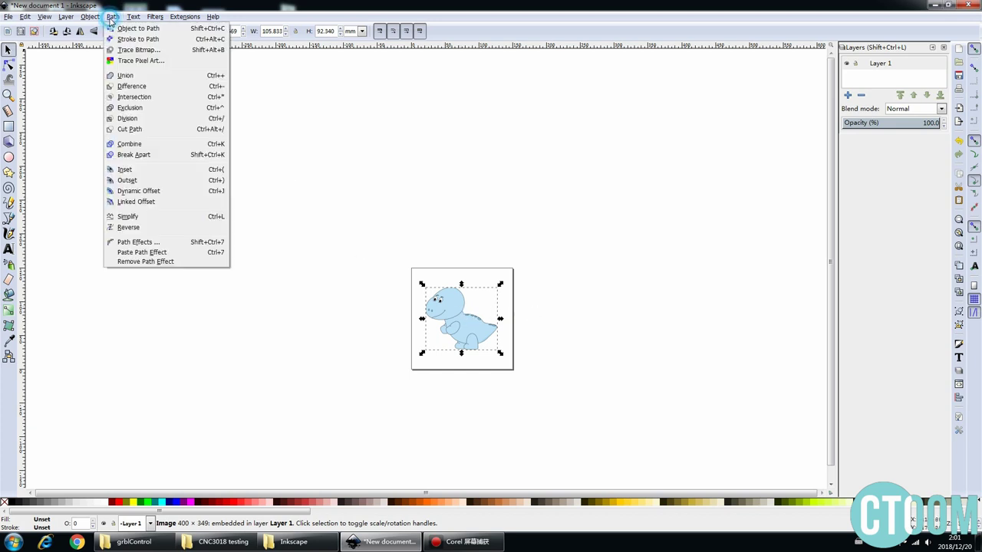
left_click(138, 49)
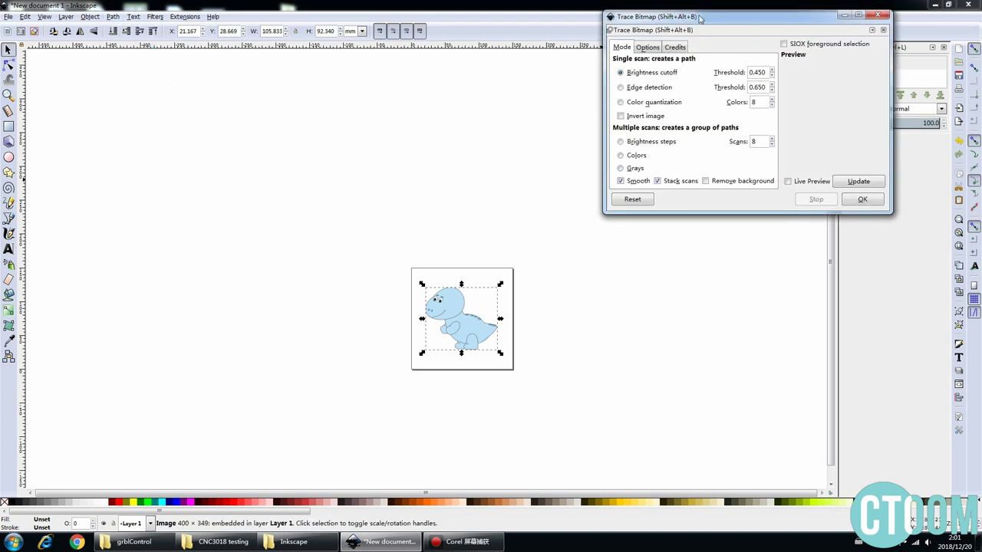
left_click_drag(700, 17, 548, 77)
left_click(704, 242)
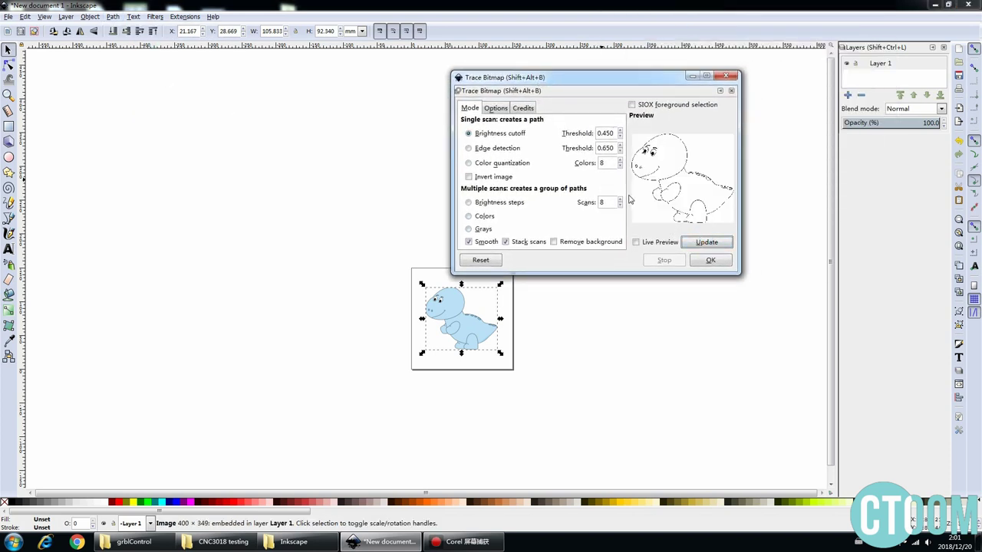
double_click(605, 133)
type("0.6")
left_click(708, 243)
double_click(603, 133)
type("0.8")
left_click(717, 247)
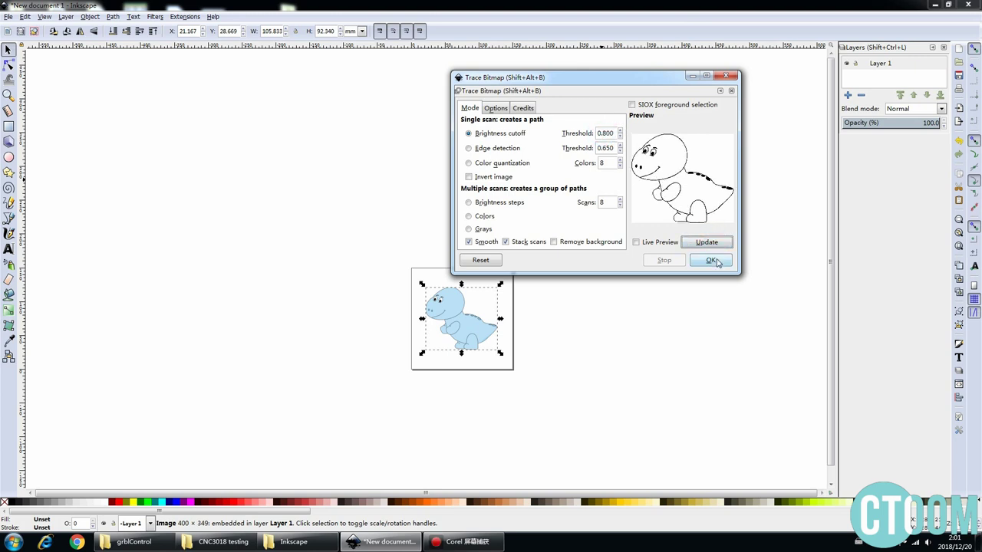
left_click(712, 261)
Delete the original dinosaur bitmap and move the traced outline onto the page.
left_click(732, 76)
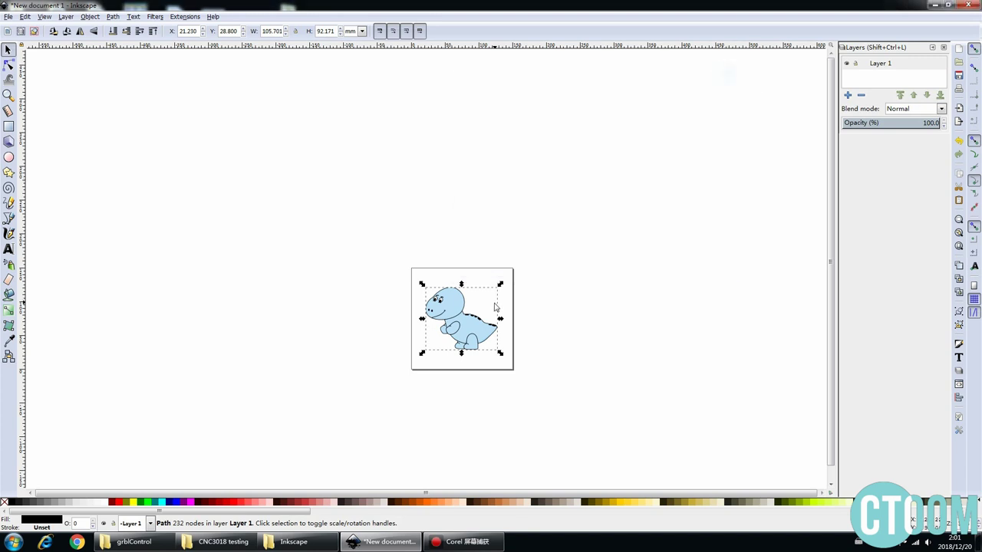
left_click_drag(475, 326, 579, 317)
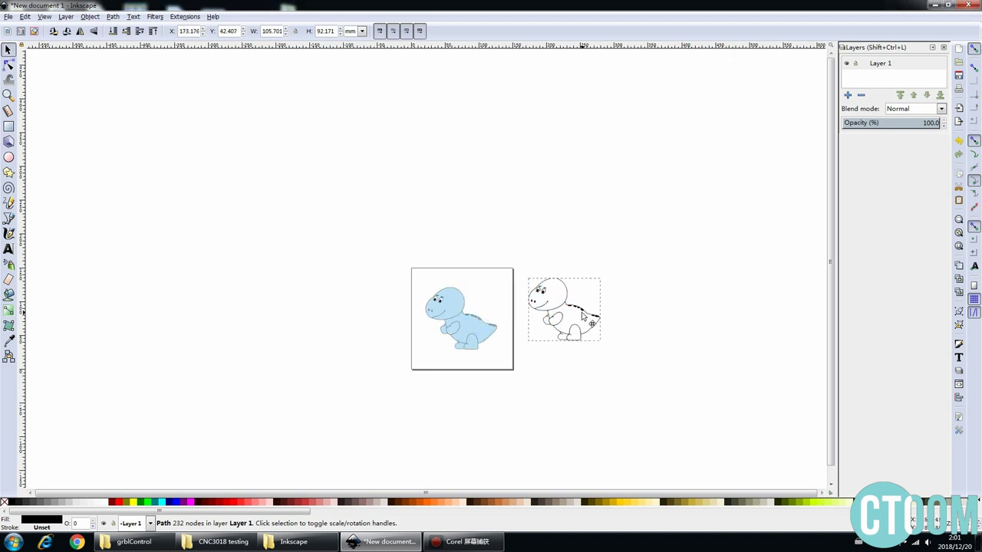
left_click(453, 325)
key("Delete")
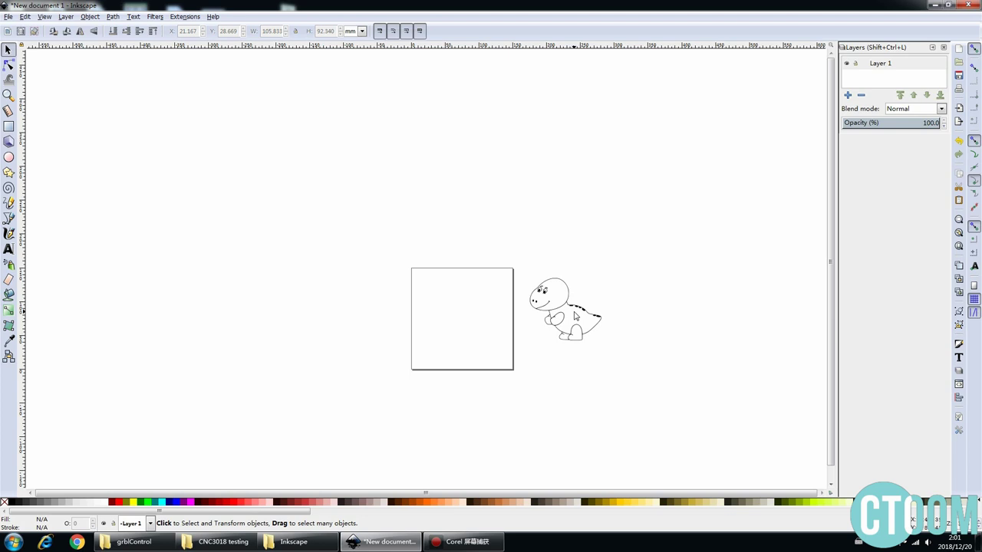
left_click(551, 314)
left_click_drag(551, 314, 445, 325)
Move the traced dinosaur outline to Layer 1 and reselect it.
right_click(446, 324)
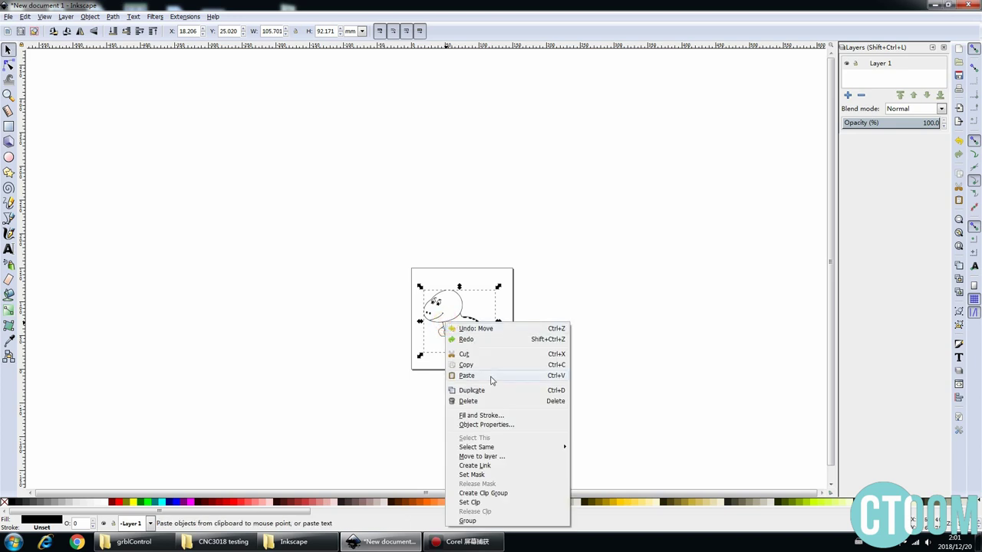
left_click(482, 456)
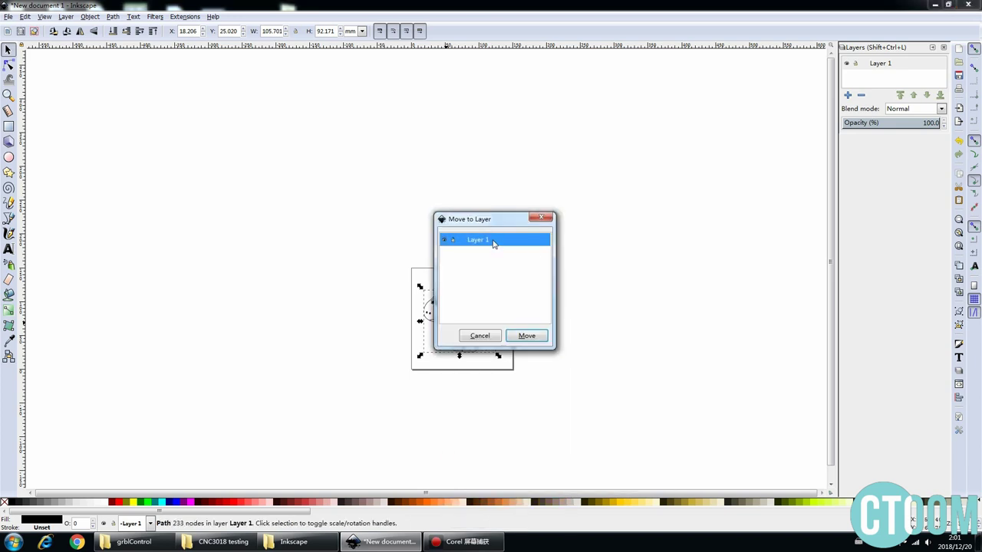
double_click(493, 240)
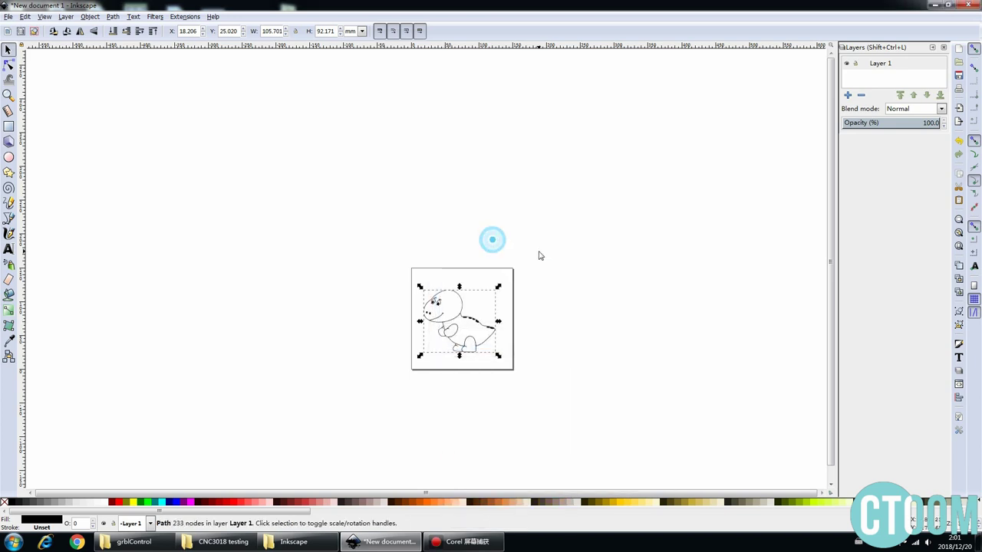
left_click(601, 326)
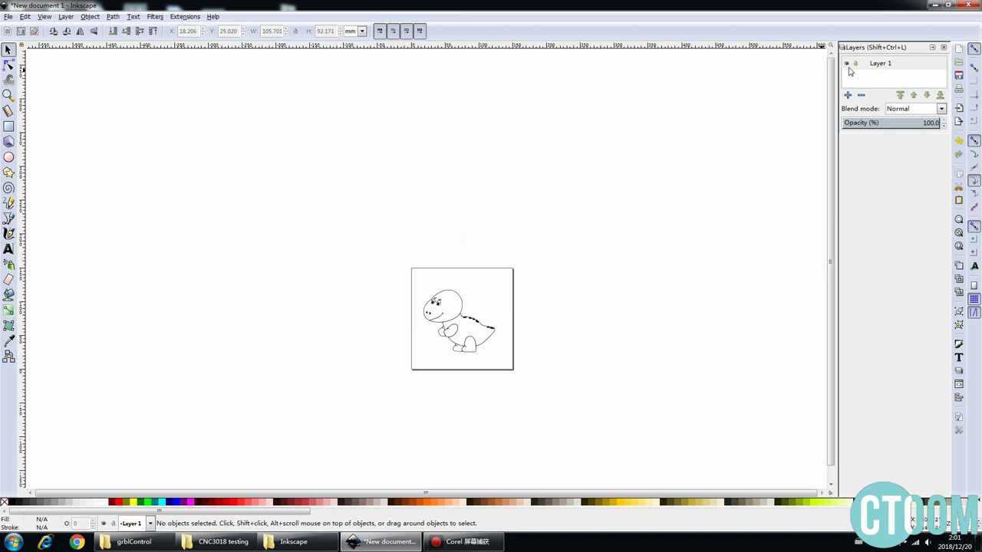
left_click(467, 340)
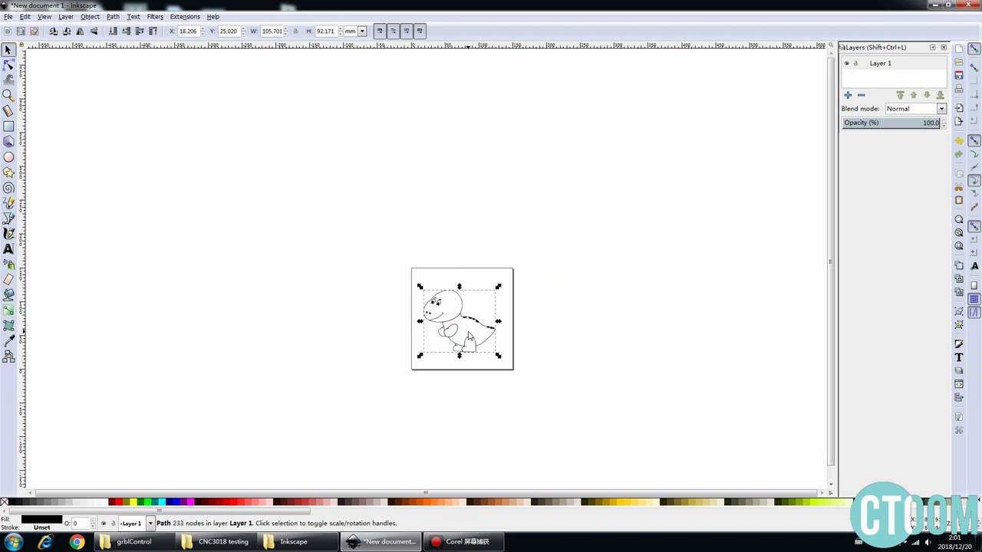
left_click(113, 17)
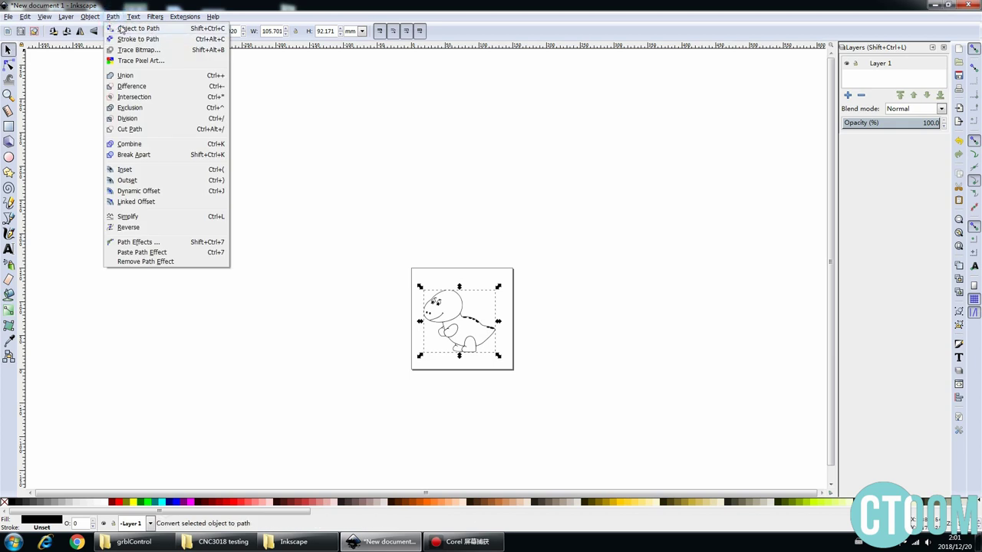
Convert the dinosaur outline object to a path and reselect it.
left_click(148, 31)
left_click(319, 260)
left_click(437, 298)
Apply Dynamic Offset to the dinosaur path and select the resulting offset object.
left_click(113, 17)
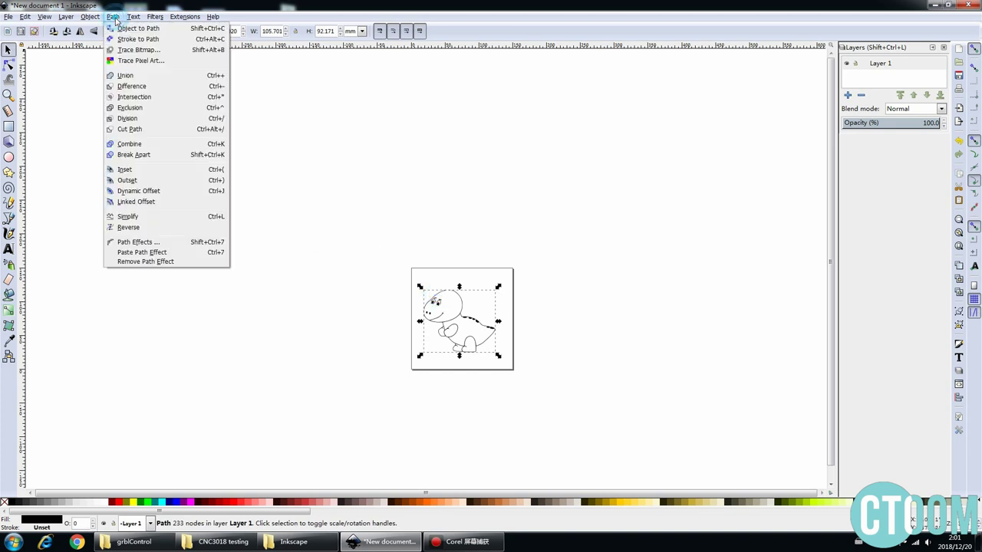
left_click(159, 192)
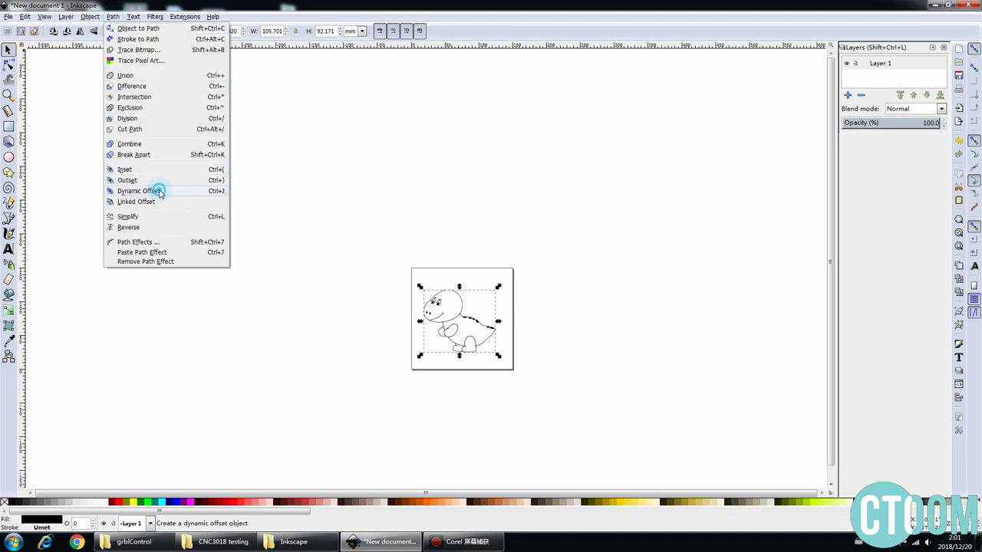
left_click(389, 267)
key("s")
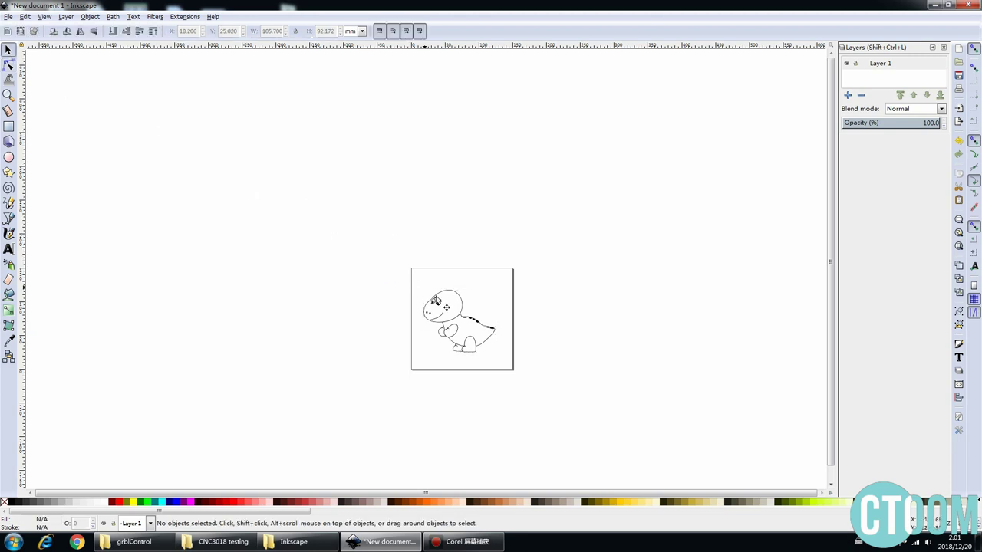
left_click(438, 295)
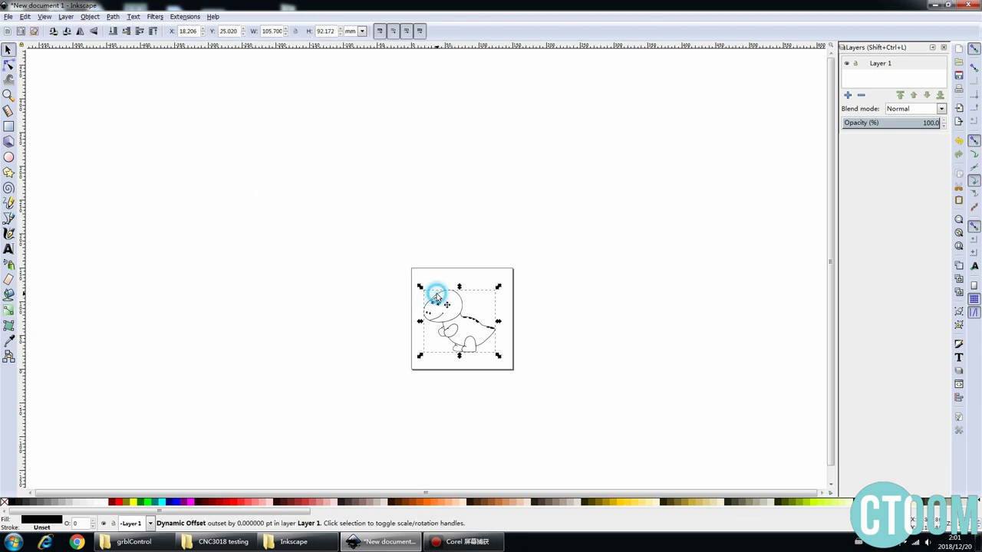
left_click(184, 17)
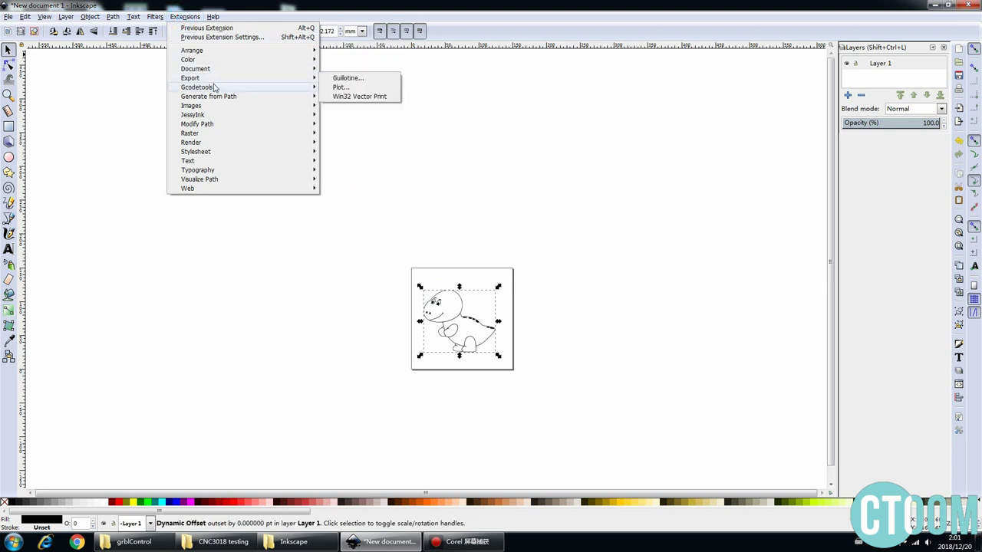
mouse_move(196, 87)
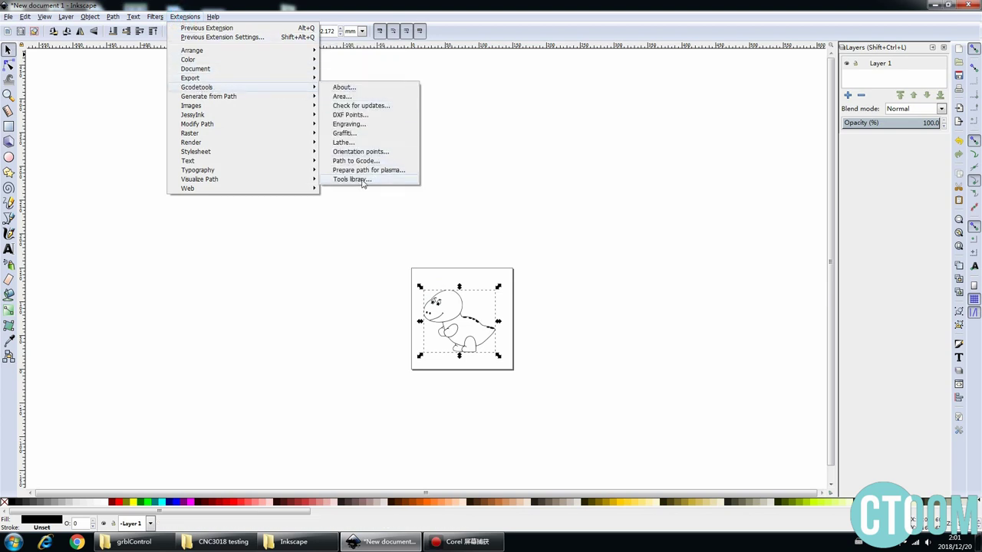
Add a Gcodetools default tool table and move it left of the dinosaur.
left_click(369, 184)
left_click(537, 201)
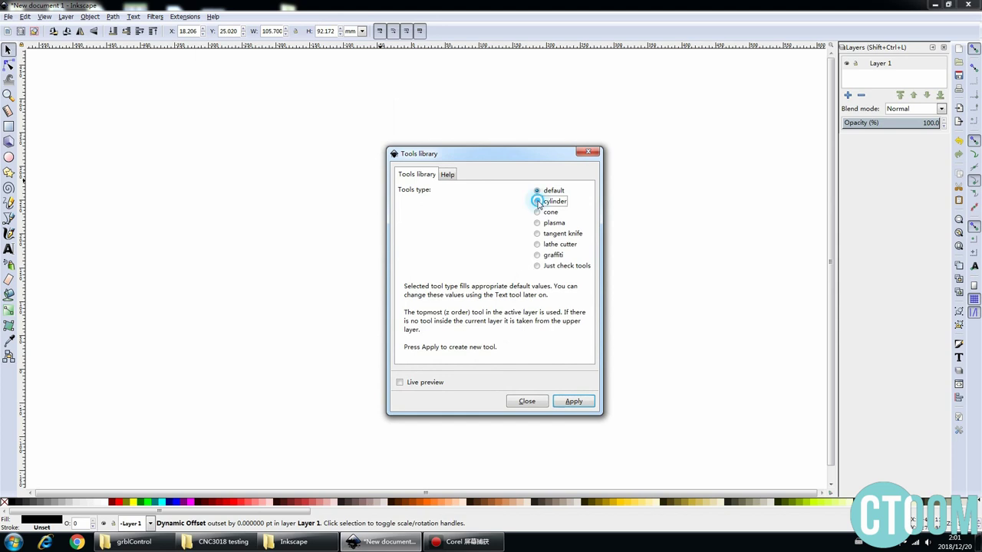
left_click(537, 244)
left_click(537, 190)
left_click(577, 402)
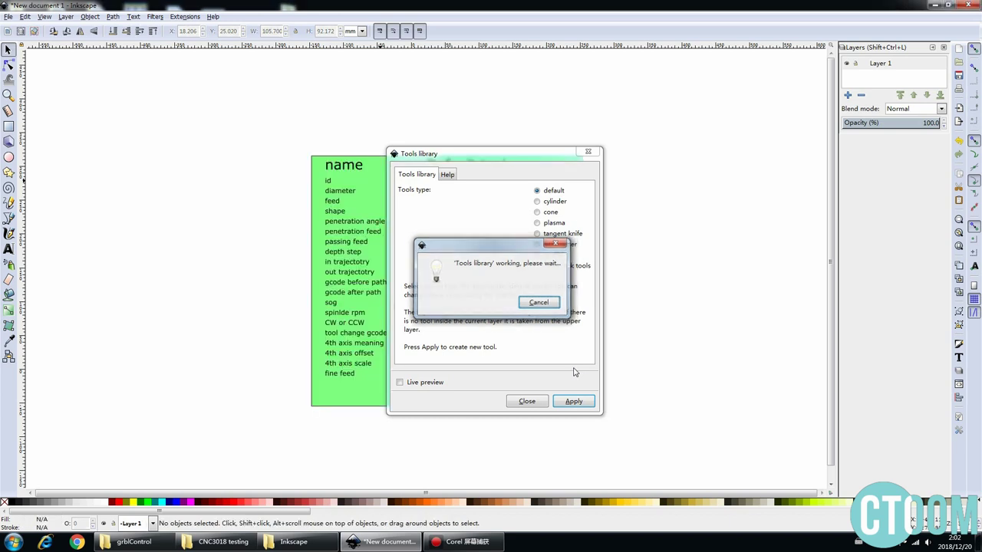
left_click(530, 402)
left_click_drag(454, 174, 248, 175)
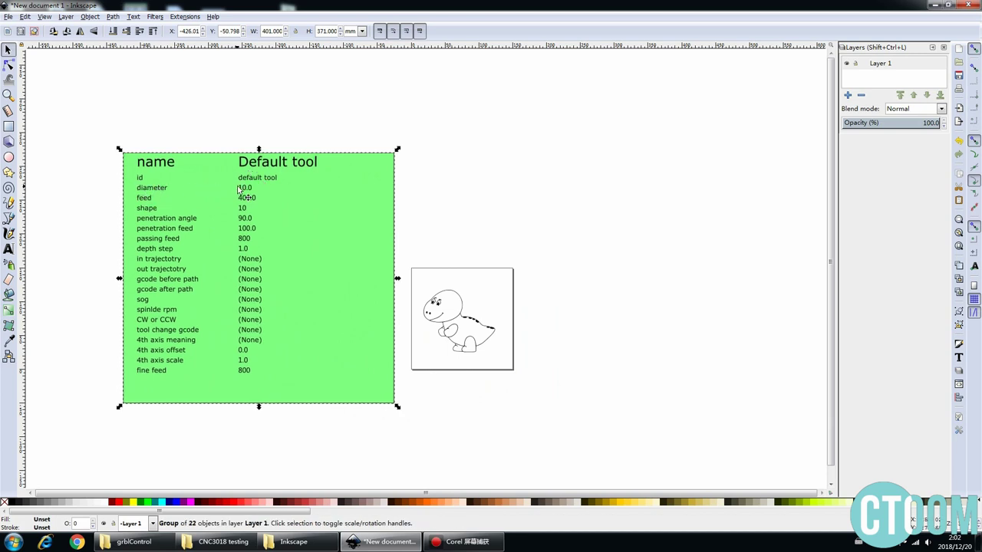
Edit the tool table's diameter text from 10.0 to 2.0.
left_click(9, 248)
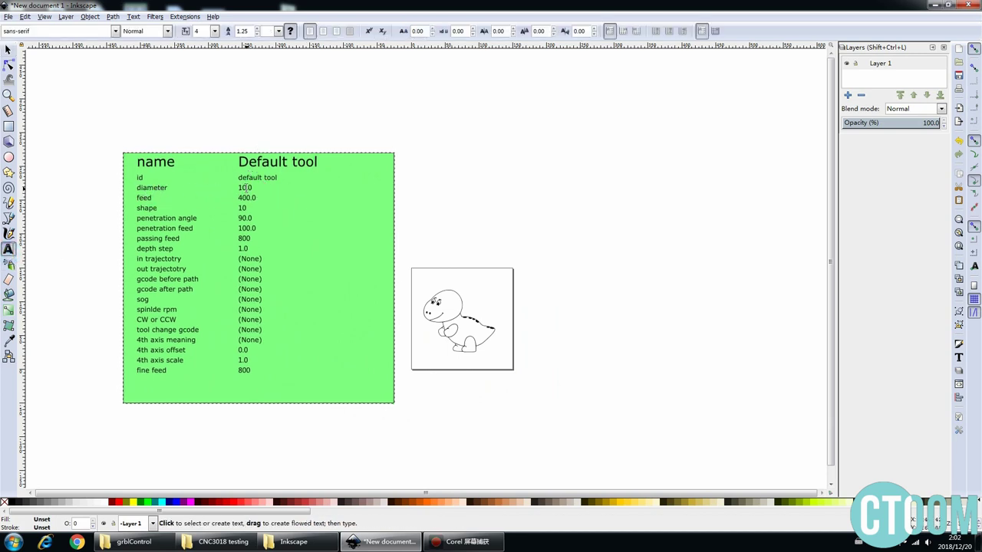
left_click(244, 187)
double_click(245, 188)
type("3.0")
left_click(8, 50)
left_click(162, 91)
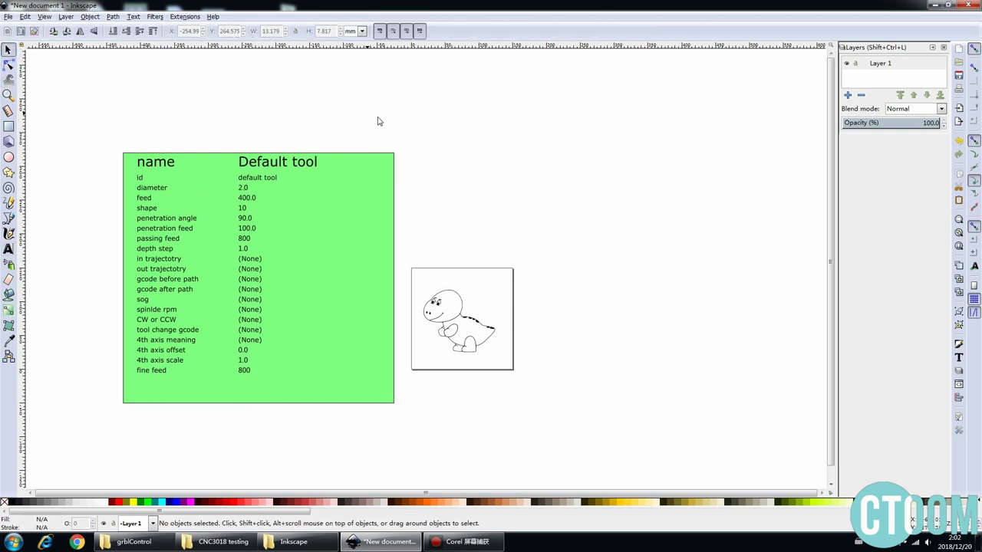
left_click(184, 16)
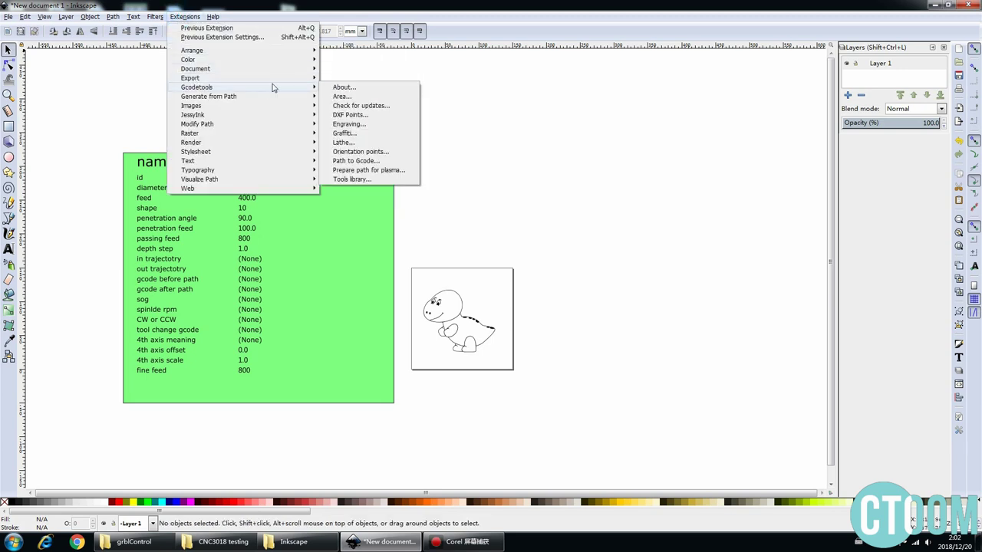
Apply Gcodetools Orientation points in 2-points mode, then close the settings dialog.
left_click(372, 151)
left_click_drag(479, 110, 684, 69)
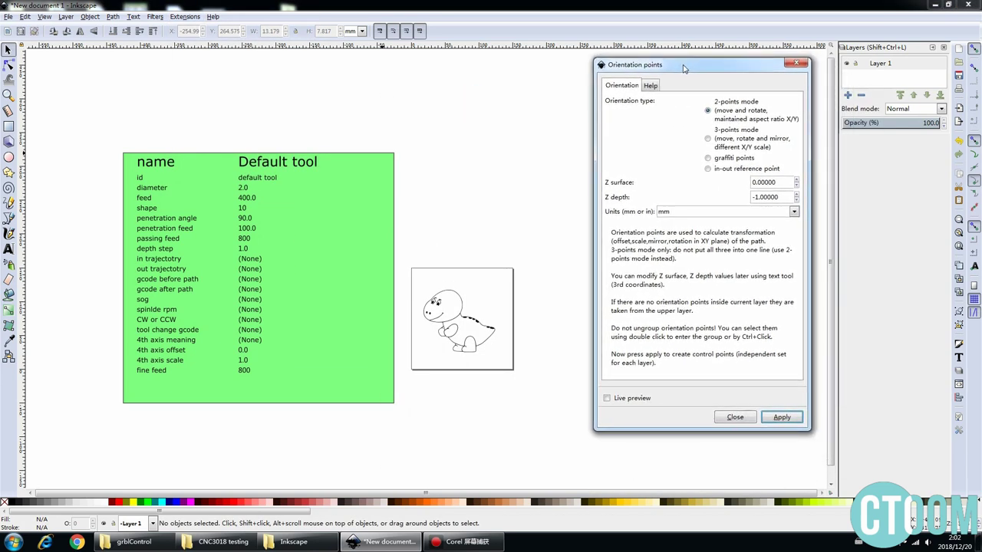
left_click(782, 424)
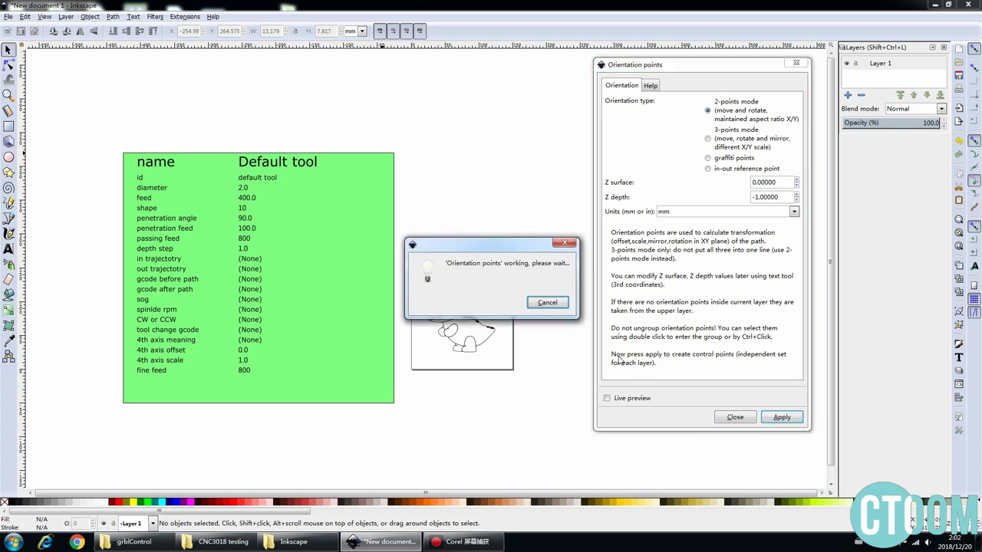
left_click(749, 419)
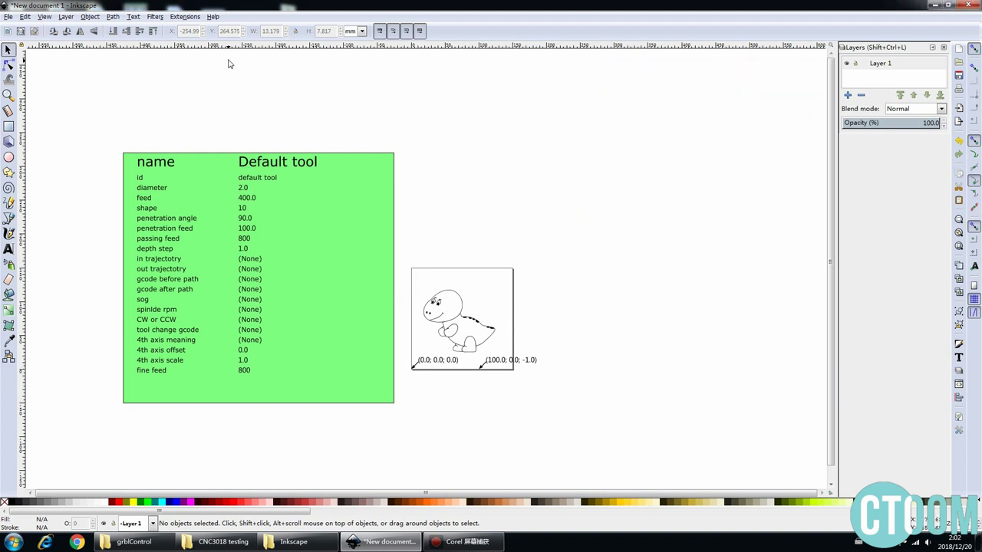
Set the Path to Gcode output file to dinogcode.ngc in D:\CNC3018 testing.
left_click(178, 16)
mouse_move(198, 87)
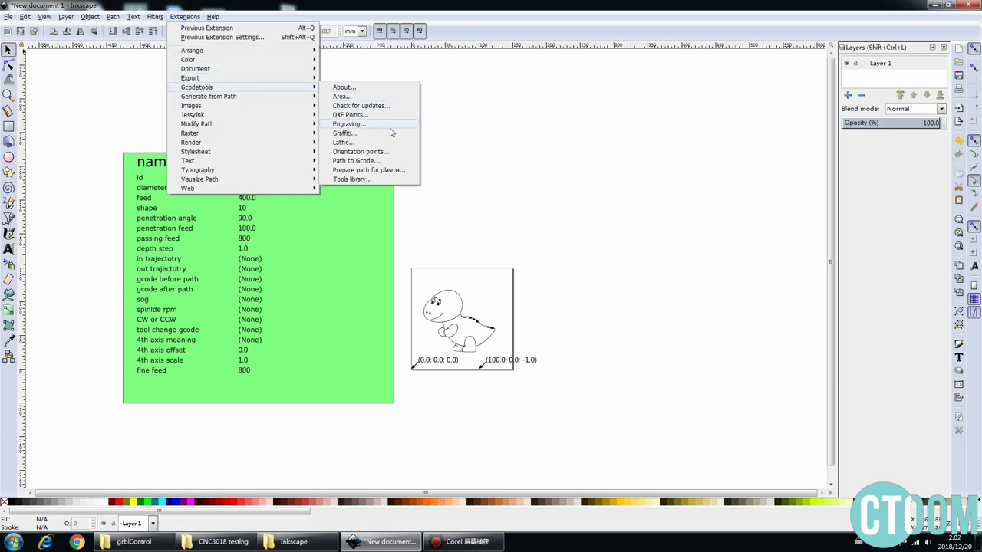
left_click(360, 162)
left_click_drag(473, 164, 664, 151)
left_click(650, 168)
left_click(682, 167)
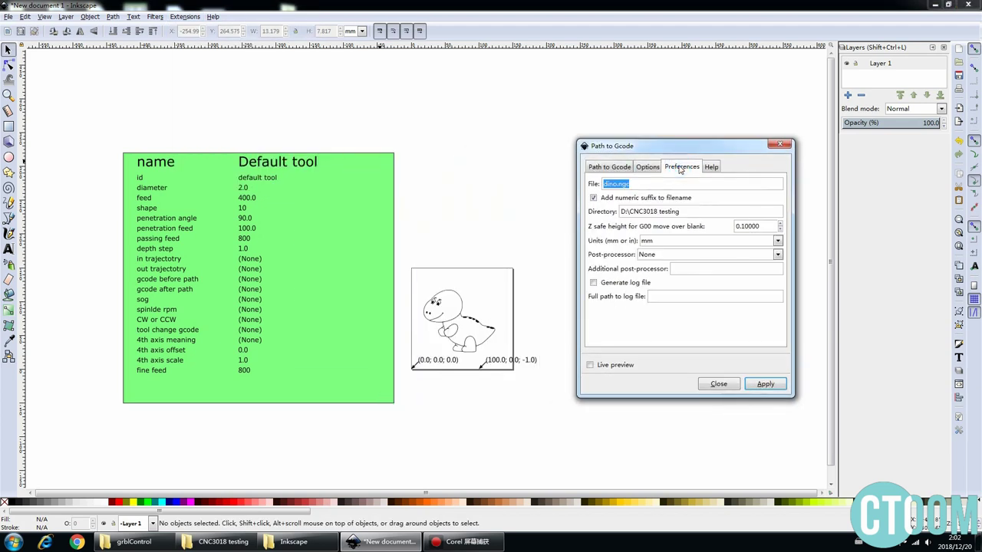
type("dino.ngc")
left_click(615, 183)
triple_click(695, 211)
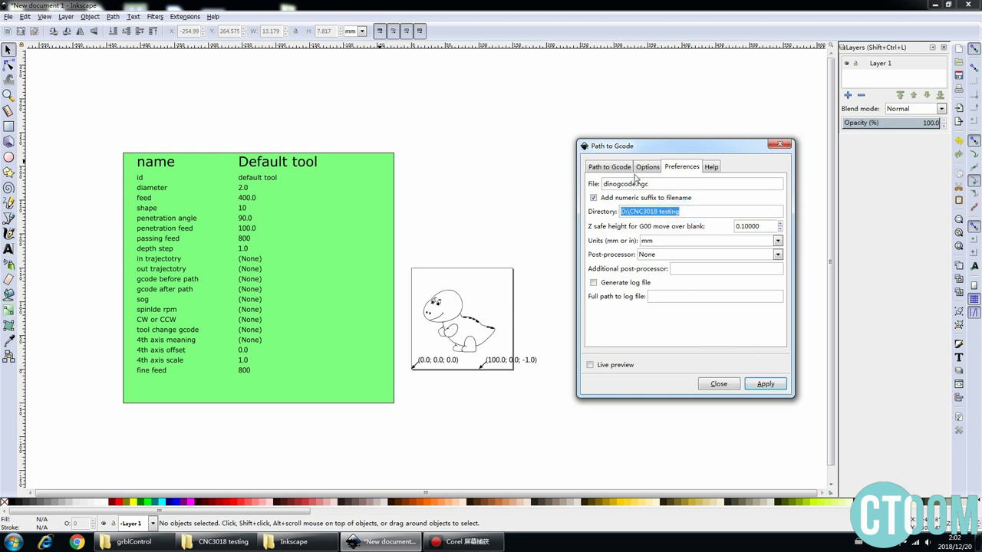
left_click(609, 167)
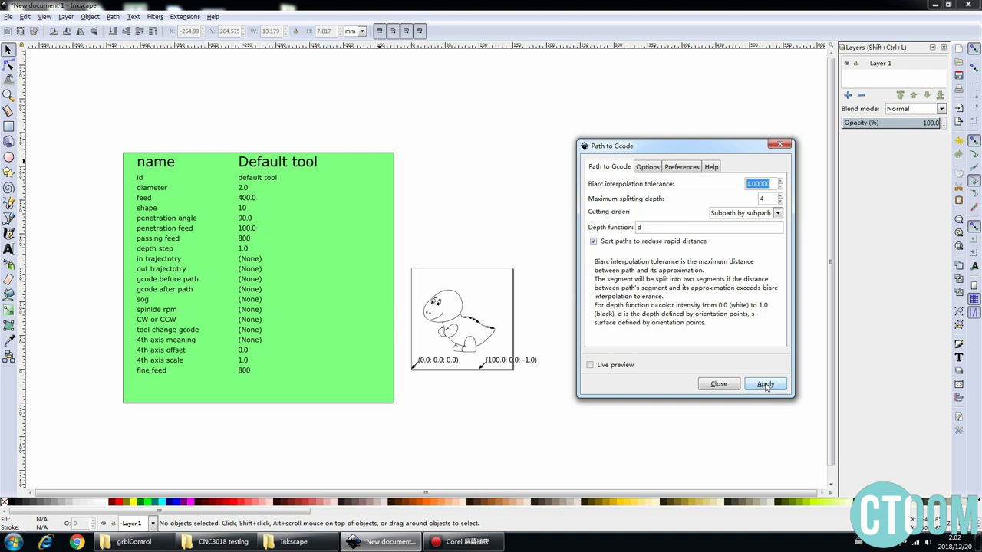
Apply Path to Gcode with Subpath by subpath order, dismiss the warning, and close.
left_click(777, 213)
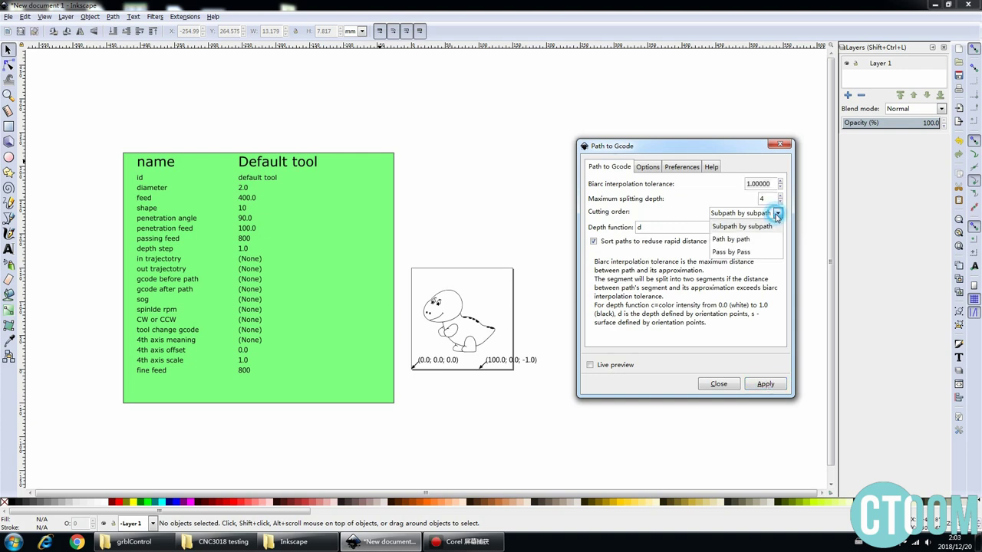
left_click(593, 240)
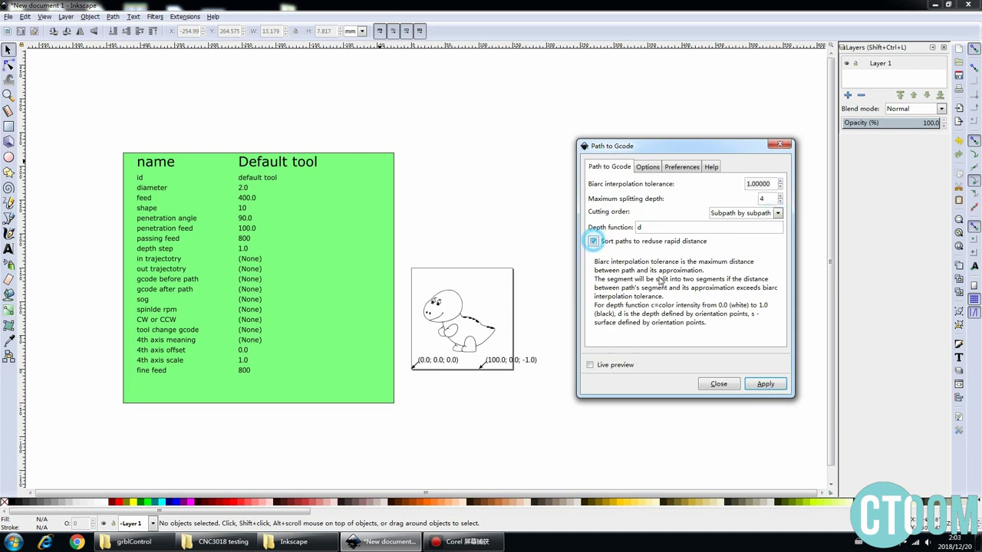
left_click(766, 384)
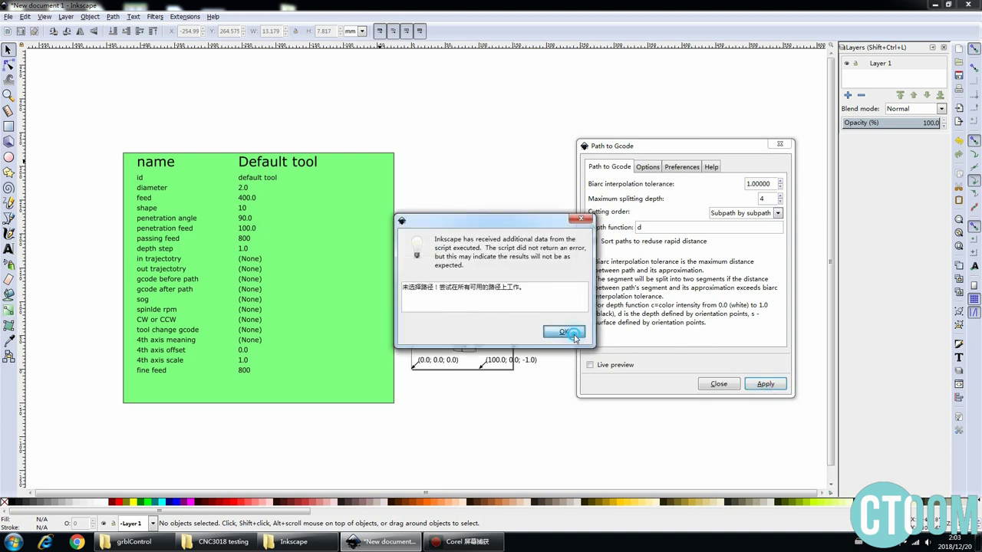
left_click(564, 331)
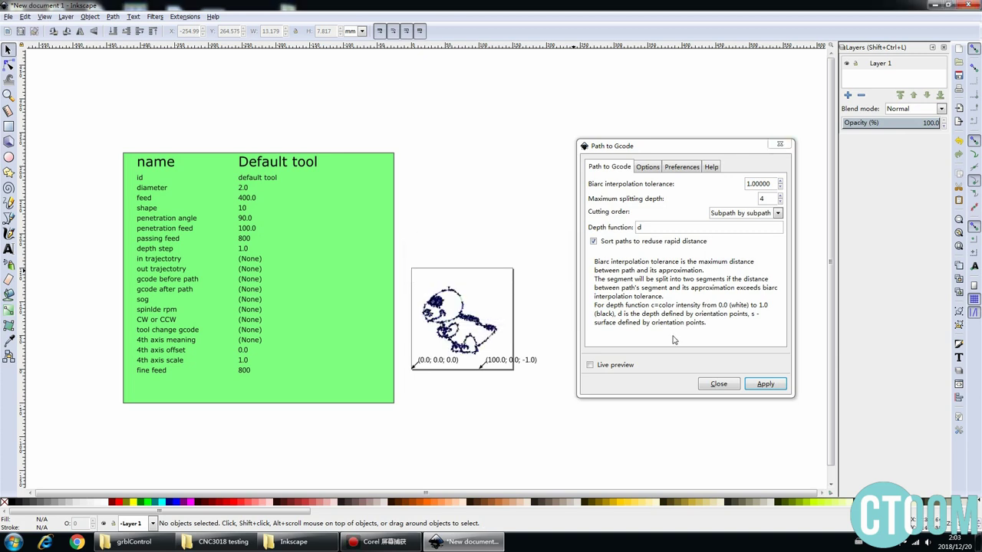
left_click(718, 384)
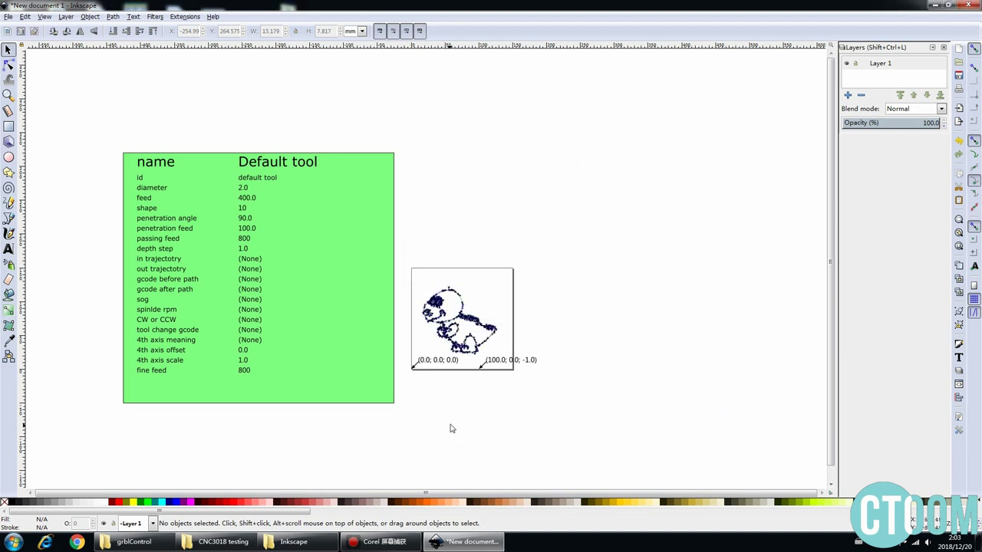
Check dinogcode_0001.ngc in the CNC3018 testing folder, then bring up the grblControl folder.
mouse_move(217, 542)
left_click(210, 483)
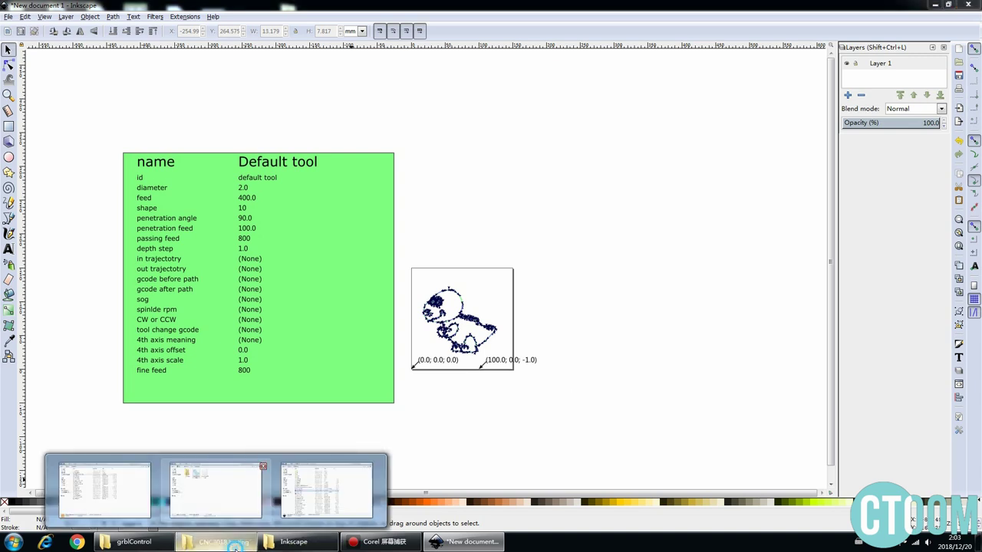
left_click(892, 223)
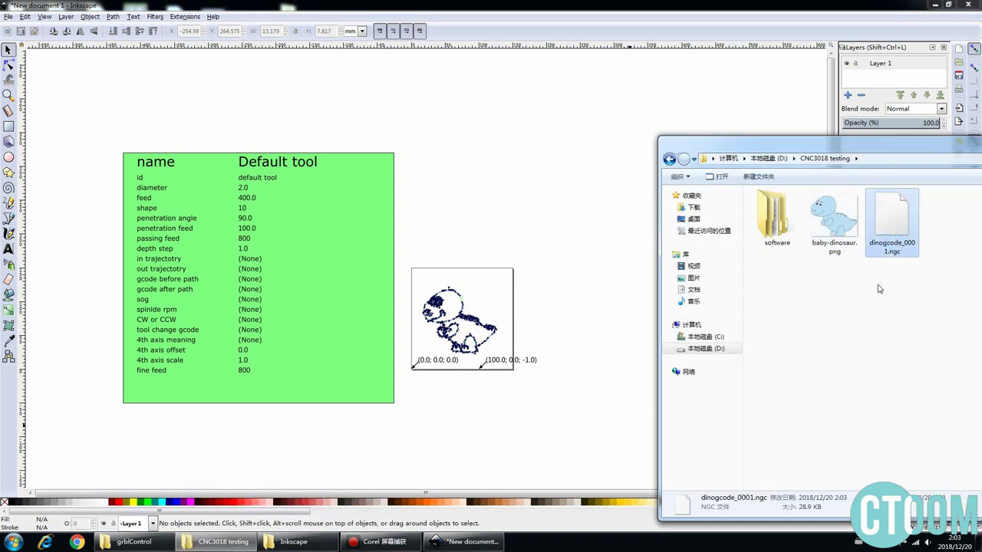
left_click_drag(890, 145, 706, 142)
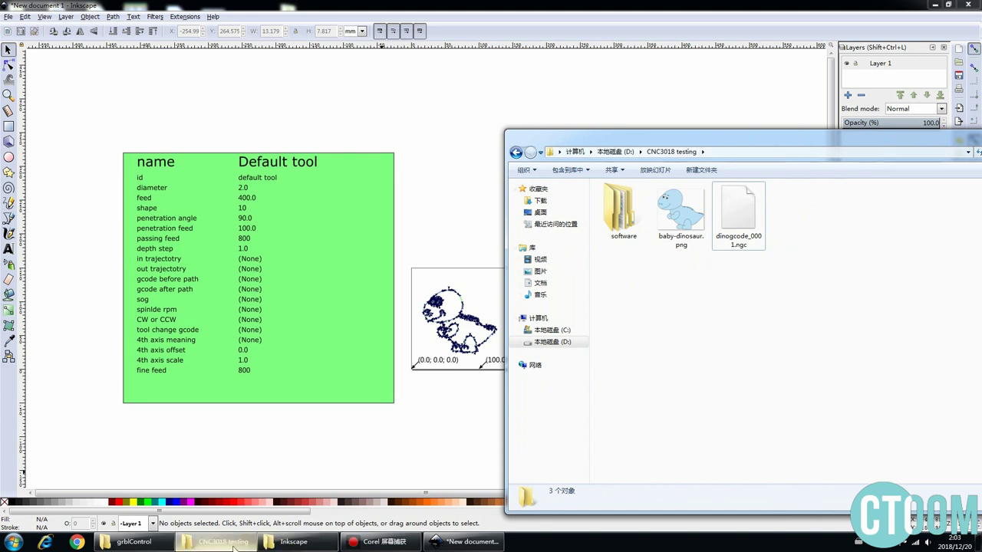
left_click(135, 541)
left_click_drag(756, 75, 161, 89)
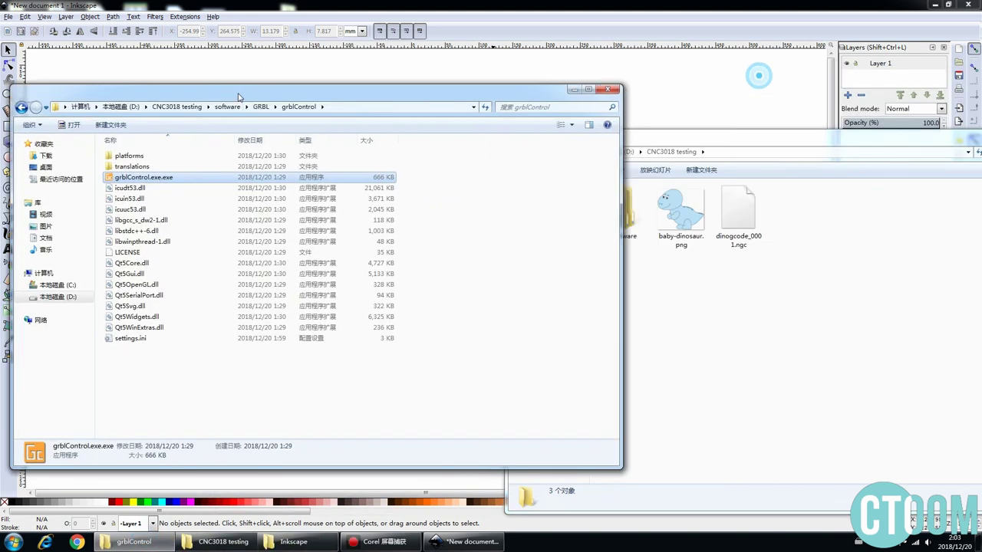
Launch grblControl and drag dinogcode_0001.ngc from CNC3018 testing onto its window.
double_click(60, 174)
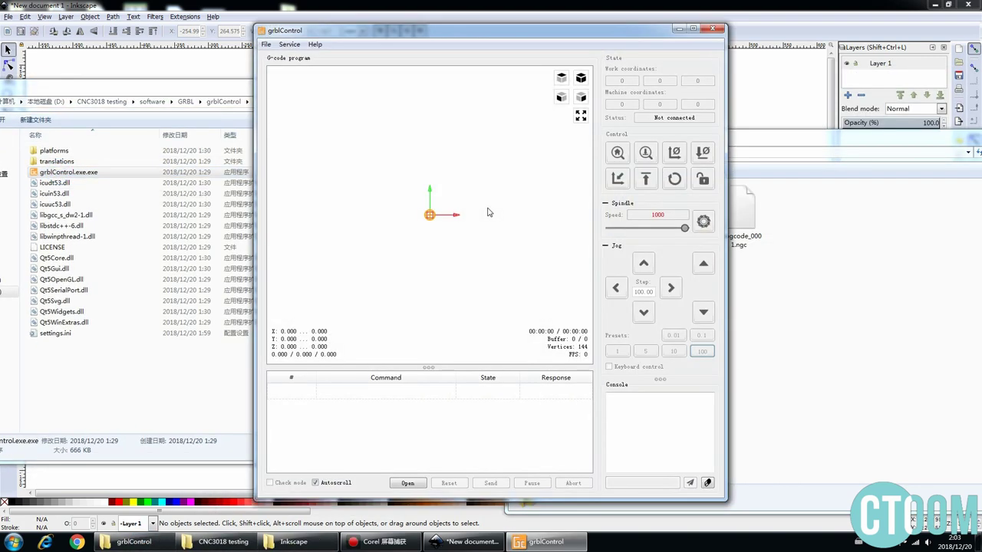
left_click(796, 305)
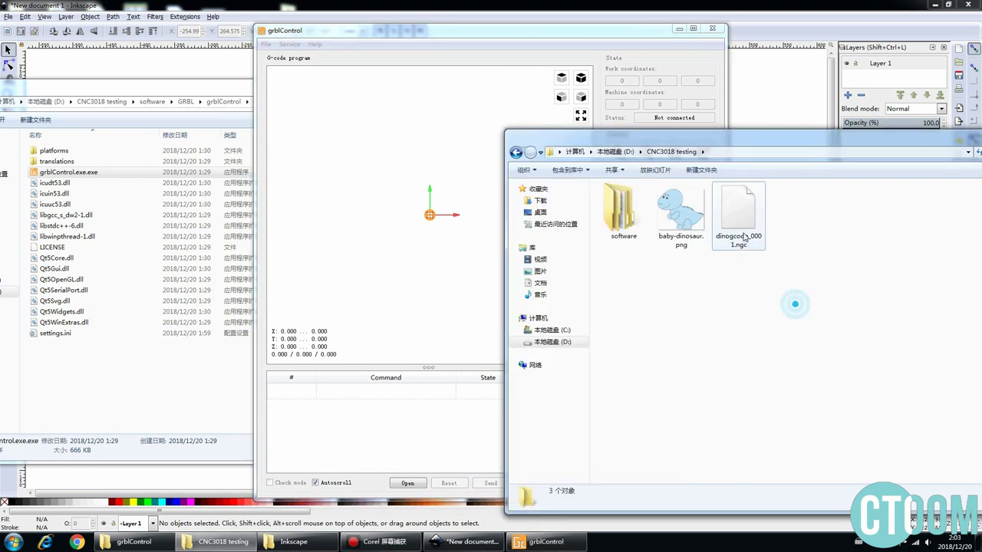
left_click_drag(739, 214, 374, 204)
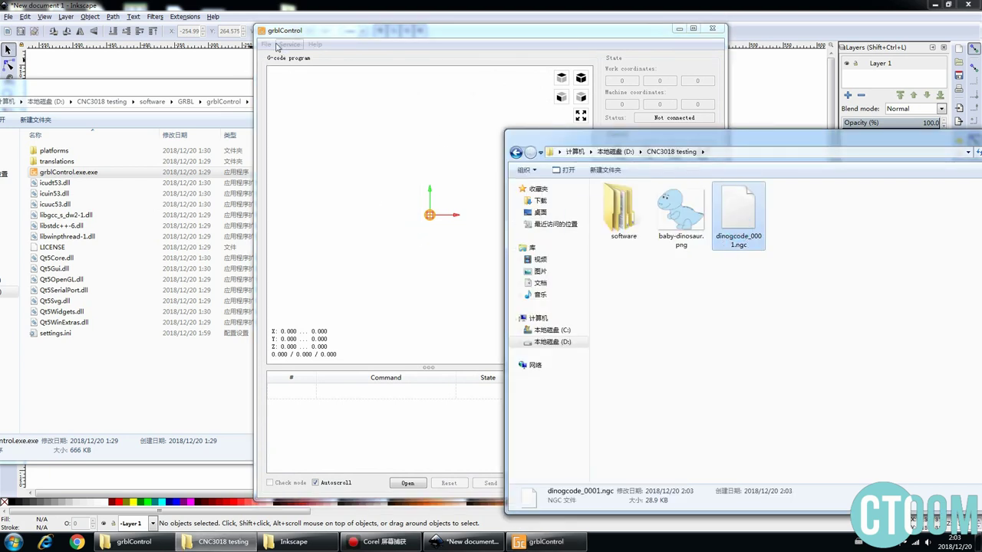
Open dinogcode_0001.ngc with the All files filter, then check front and isometric views.
left_click(266, 44)
left_click(282, 68)
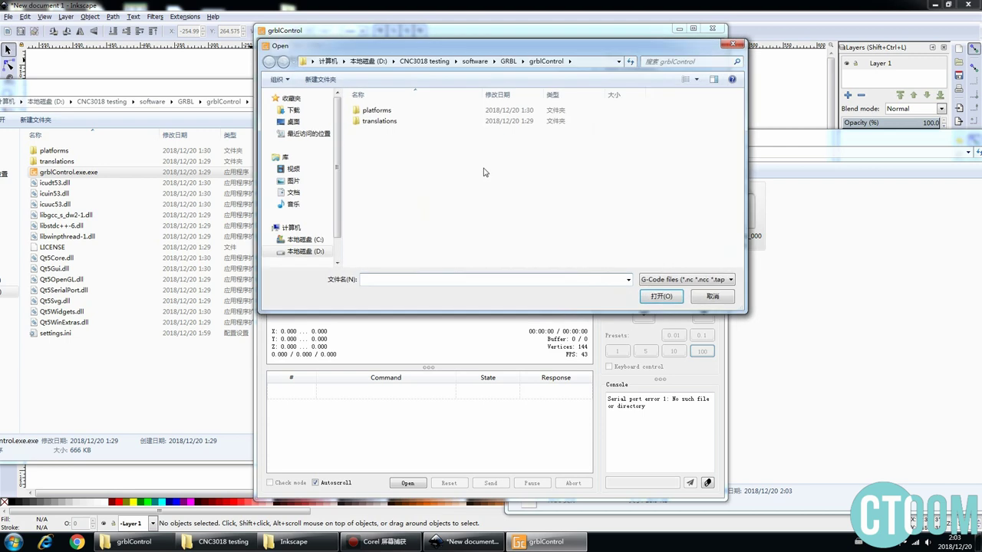
left_click(424, 62)
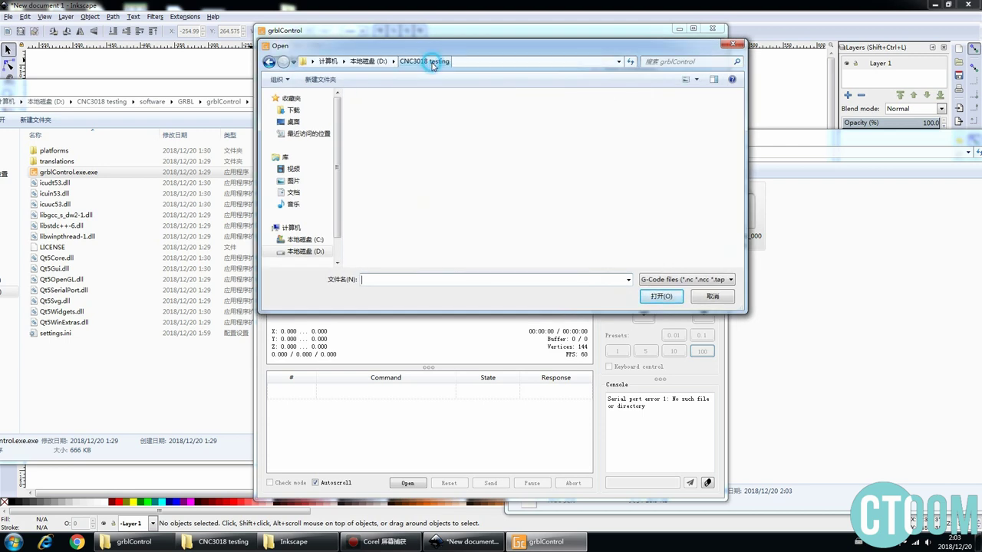
left_click(695, 280)
left_click(687, 300)
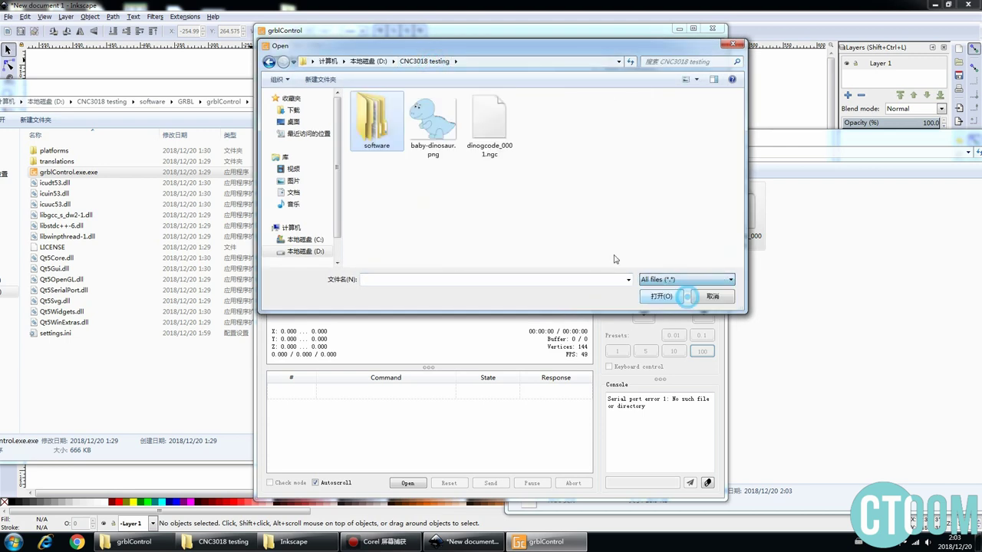
double_click(502, 138)
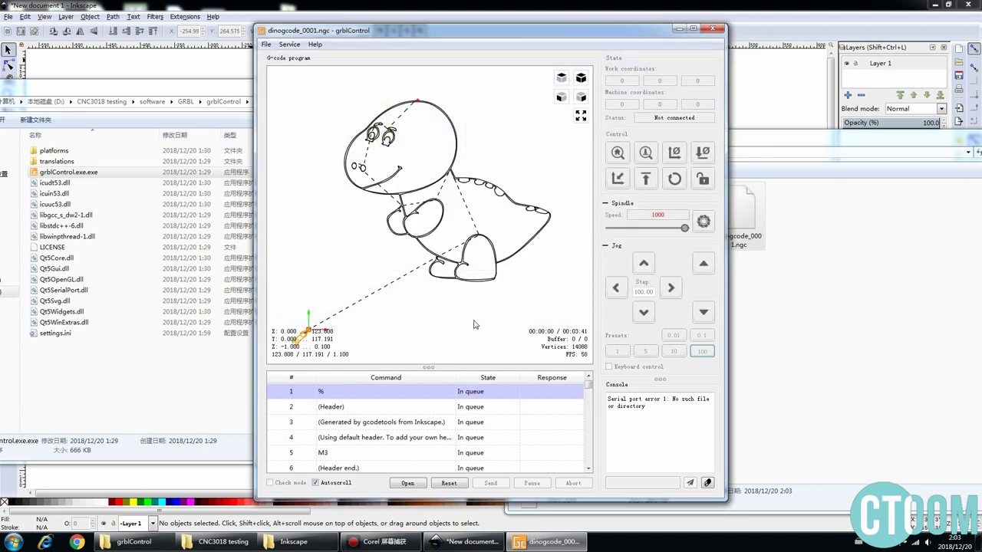
left_click(562, 98)
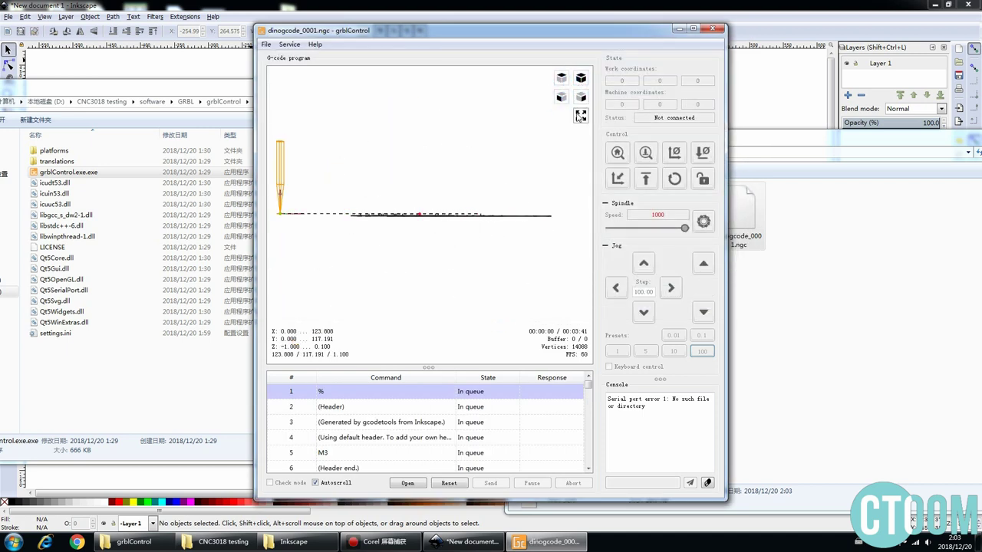
left_click(562, 80)
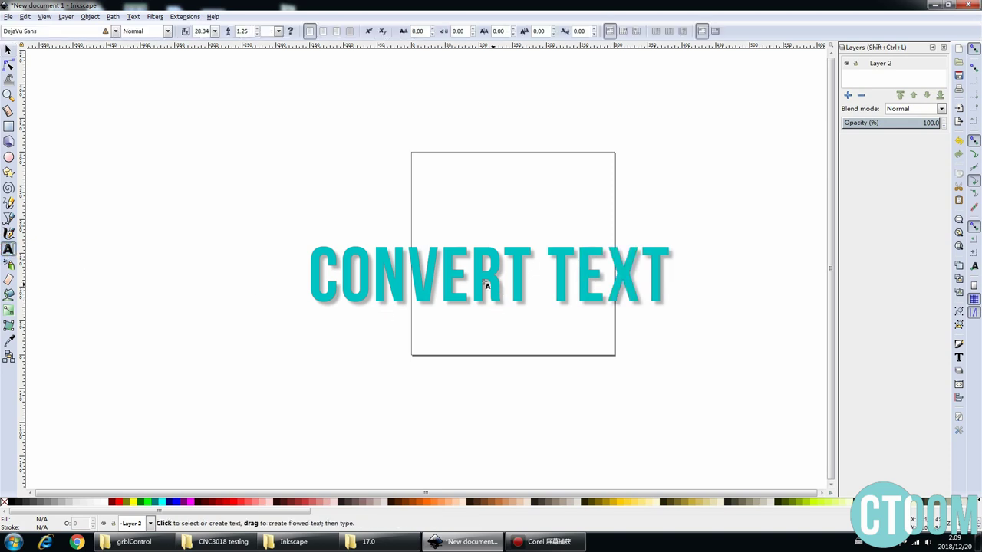
Type the word iphone on the page with the Text tool.
left_click(438, 244)
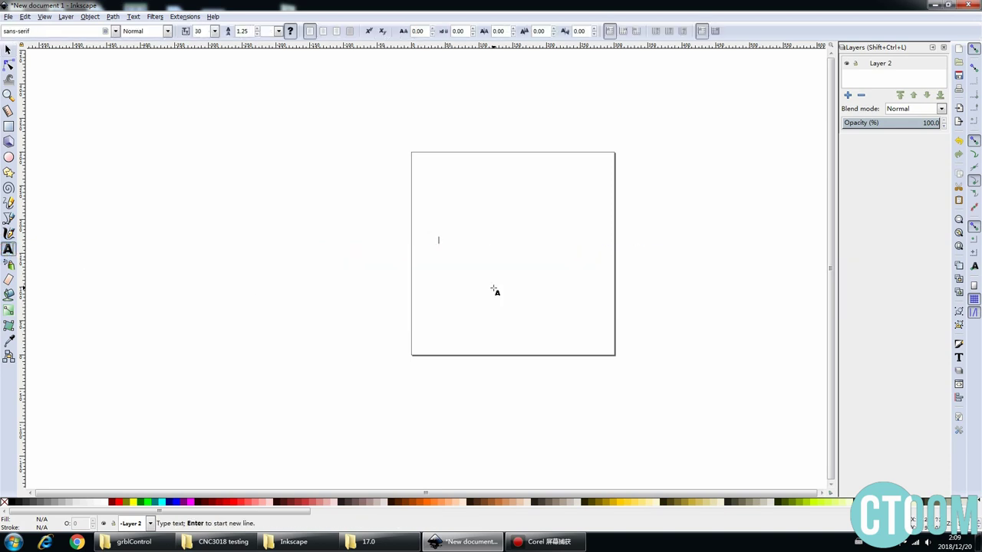
type("ab")
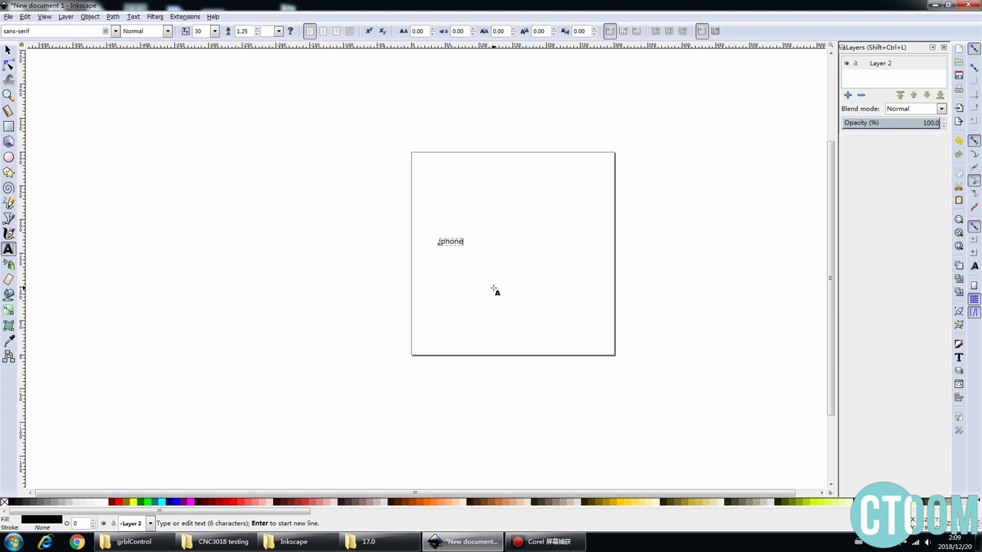
left_click(8, 50)
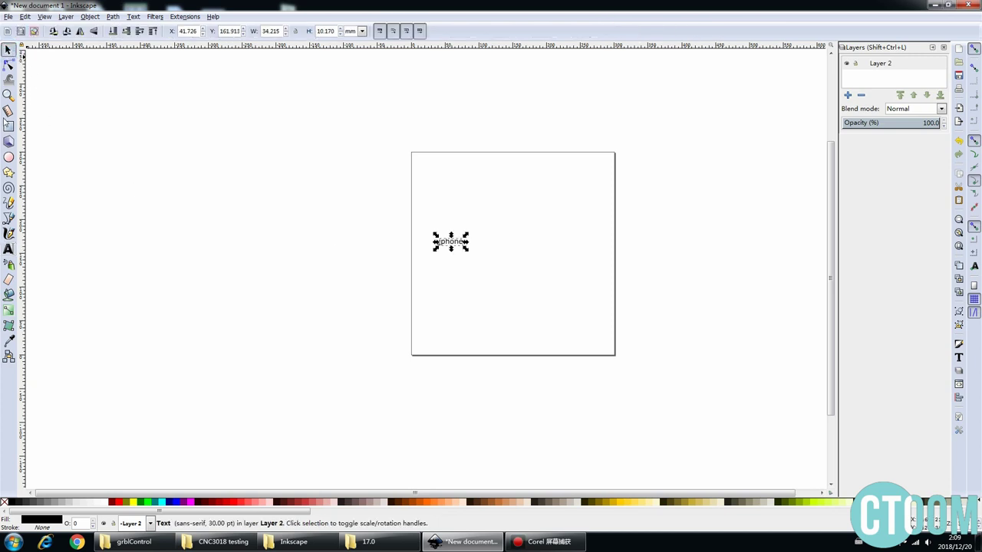
left_click(8, 250)
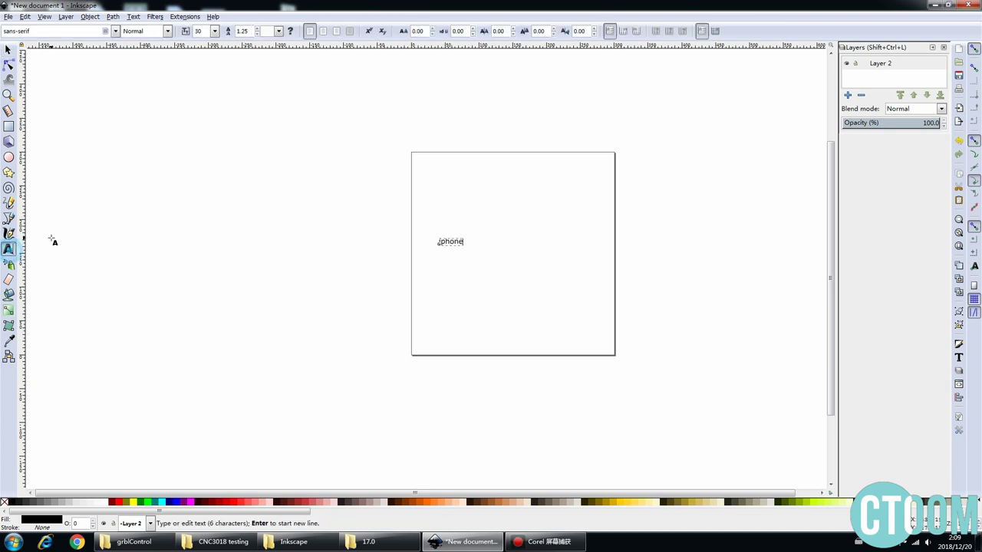
Set the iphone text to 144 pt and move it toward the page centre.
left_click(214, 35)
left_click(198, 312)
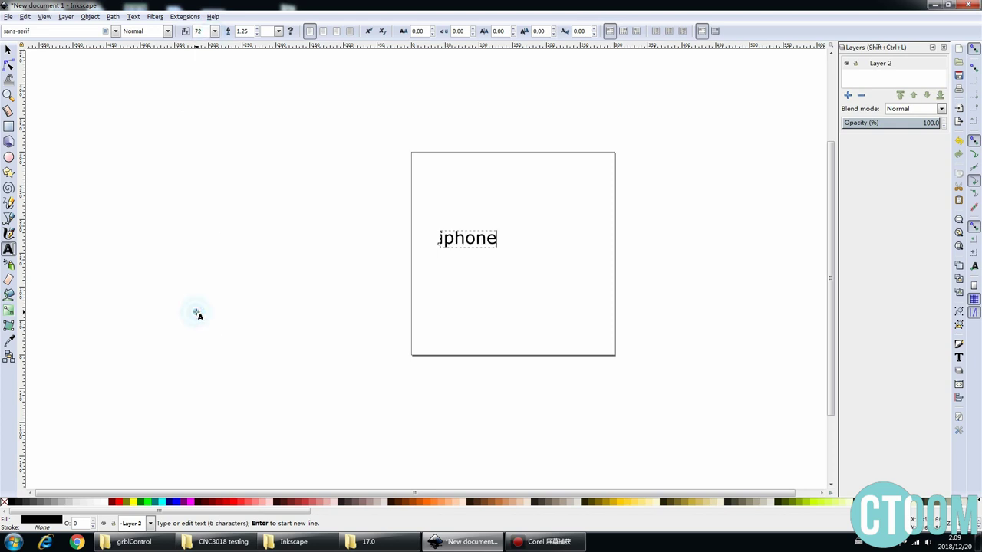
left_click(214, 30)
left_click(204, 327)
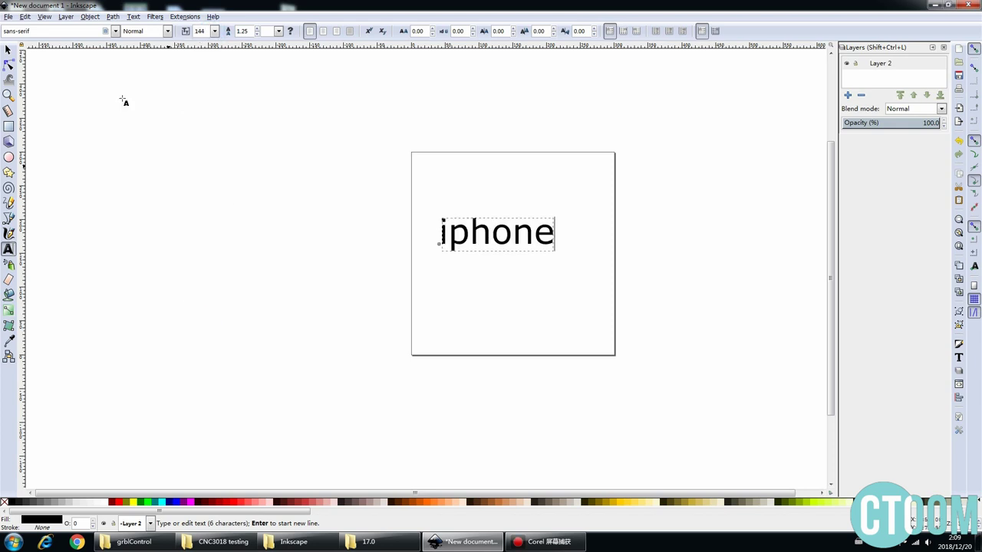
left_click(9, 50)
left_click_drag(474, 236, 494, 253)
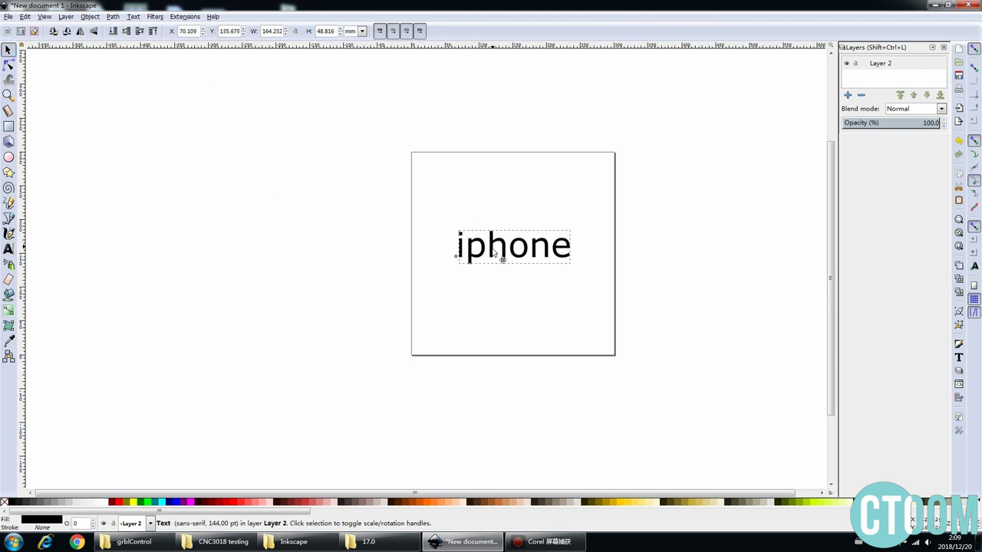
Convert the iphone text to paths and apply a Dynamic Offset.
left_click_drag(494, 252, 494, 254)
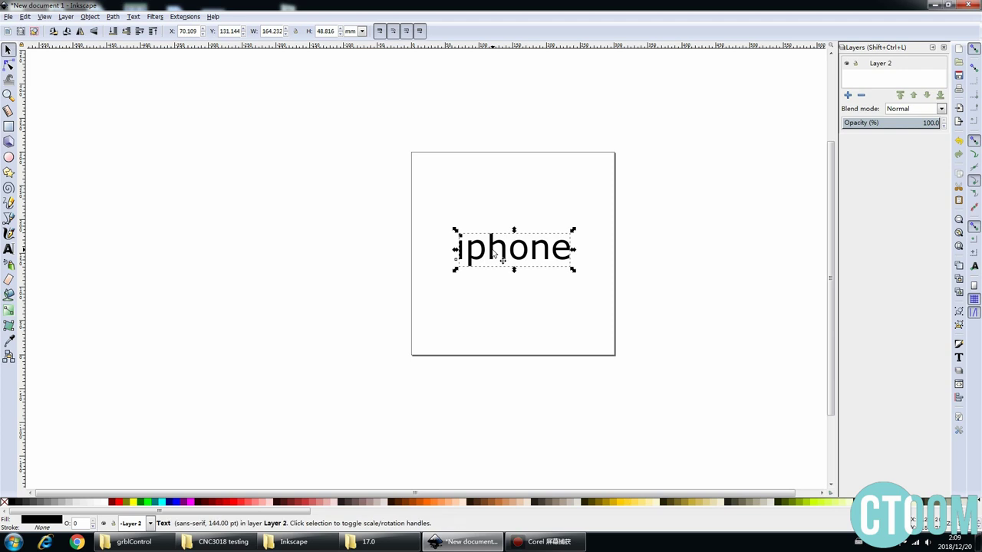
left_click(112, 17)
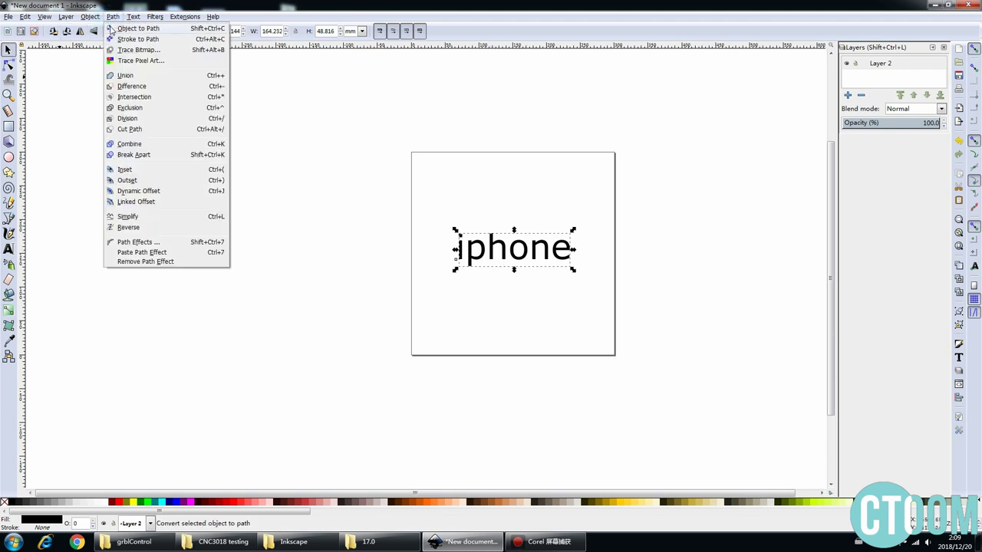
left_click(121, 28)
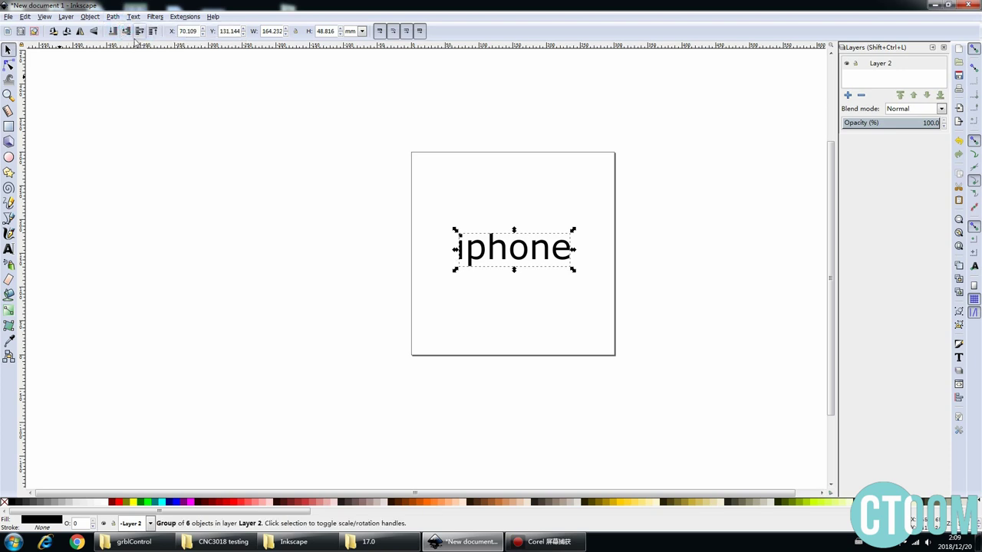
left_click(113, 17)
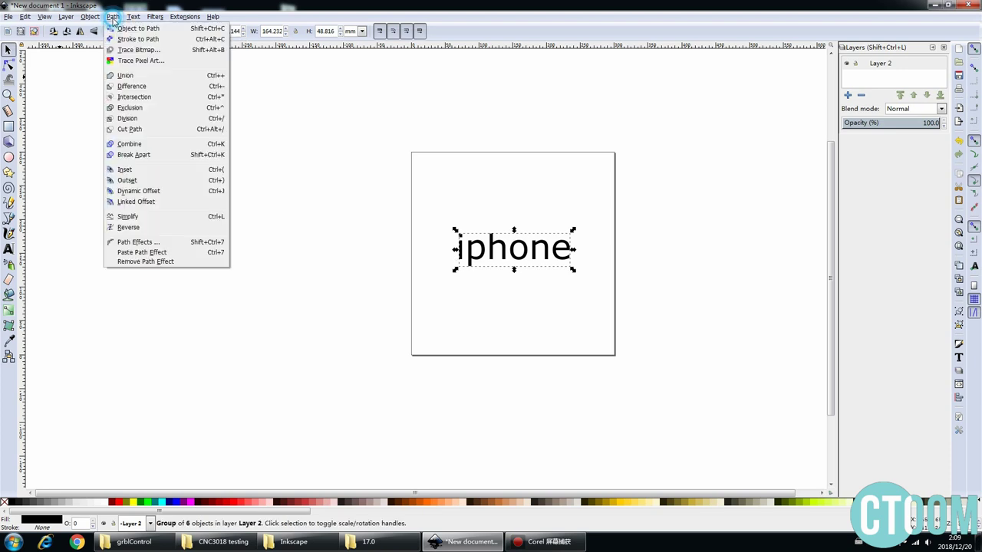
left_click(164, 193)
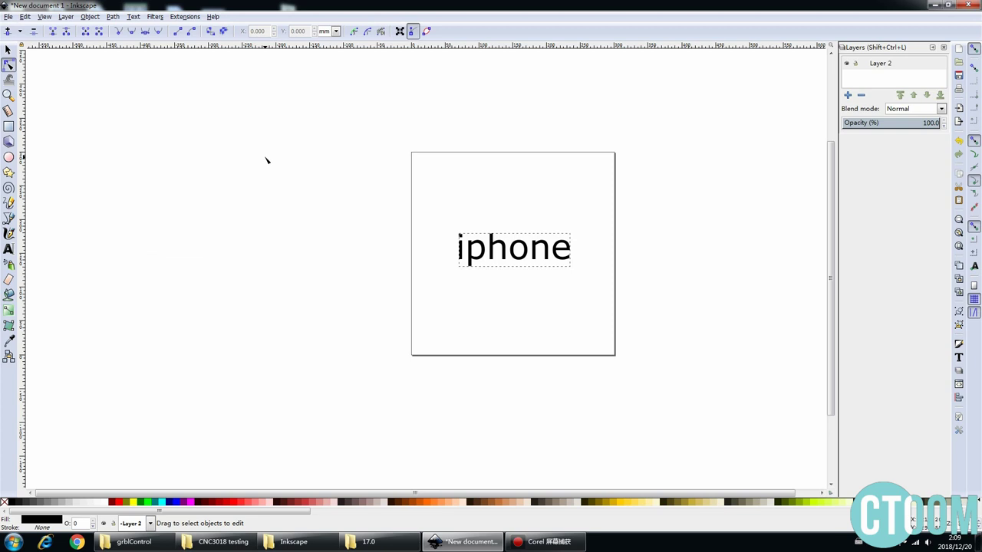
Move the iphone letter group onto Layer 2.
left_click(9, 50)
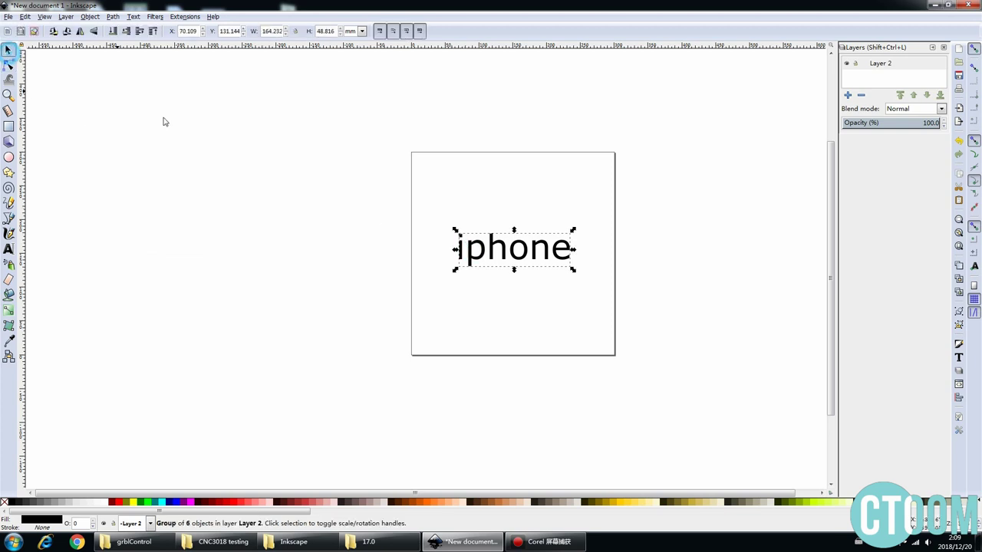
right_click(469, 249)
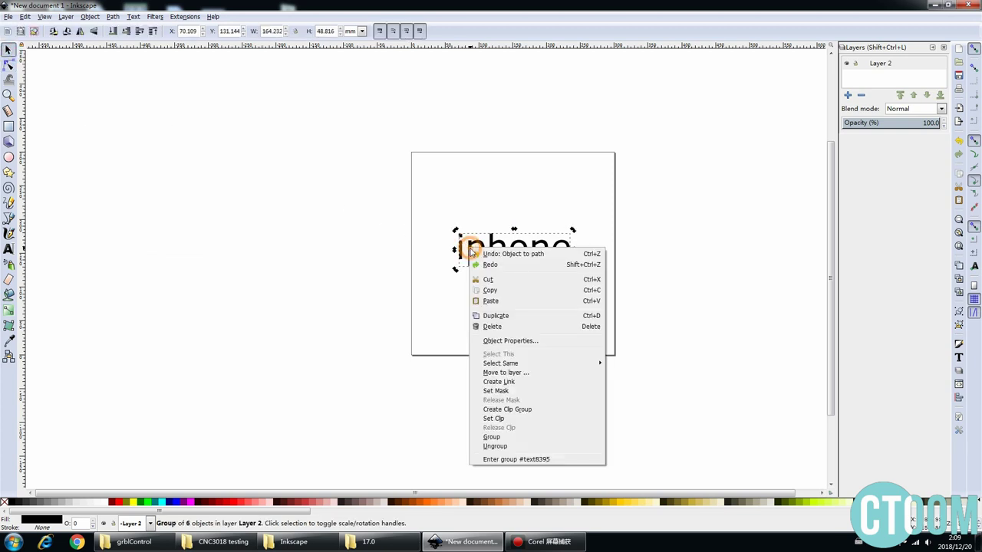
left_click(544, 375)
double_click(481, 243)
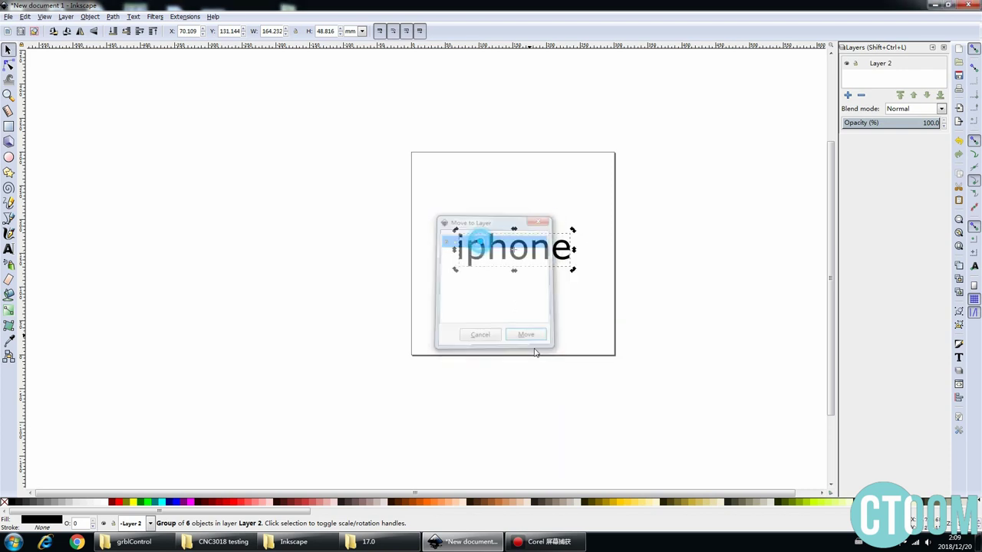
left_click(181, 17)
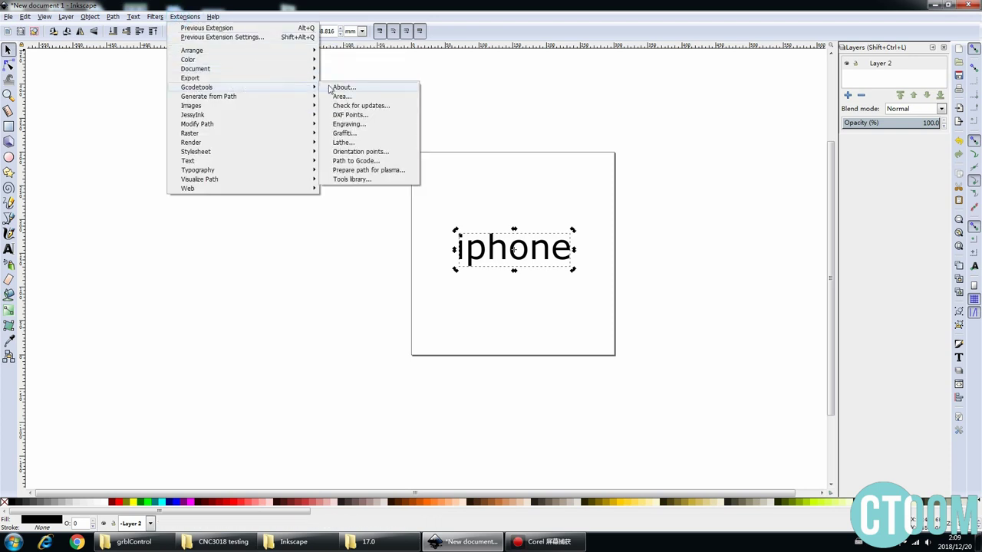
Create a default cutter definition from the Gcodetools Tools library.
left_click(386, 179)
left_click(537, 201)
left_click(537, 190)
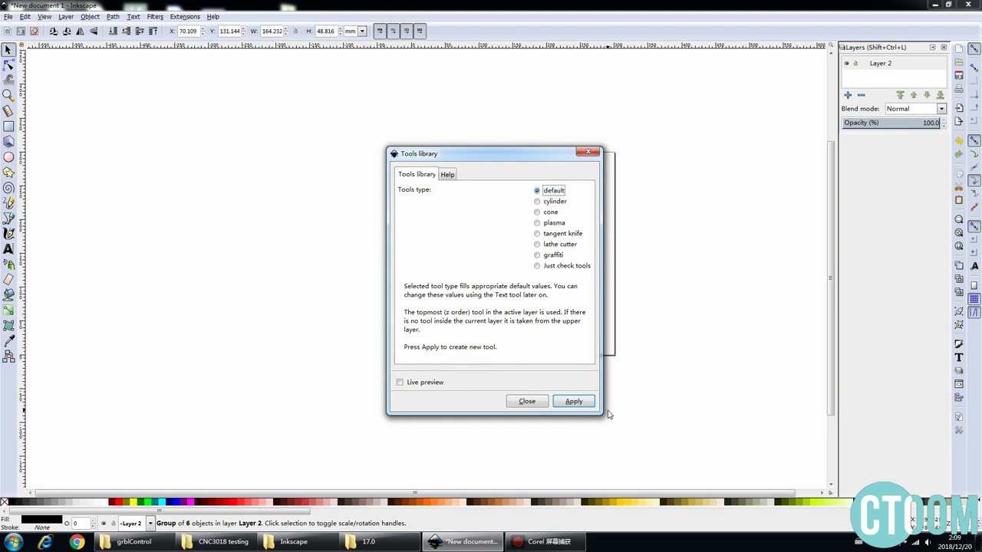
left_click(579, 405)
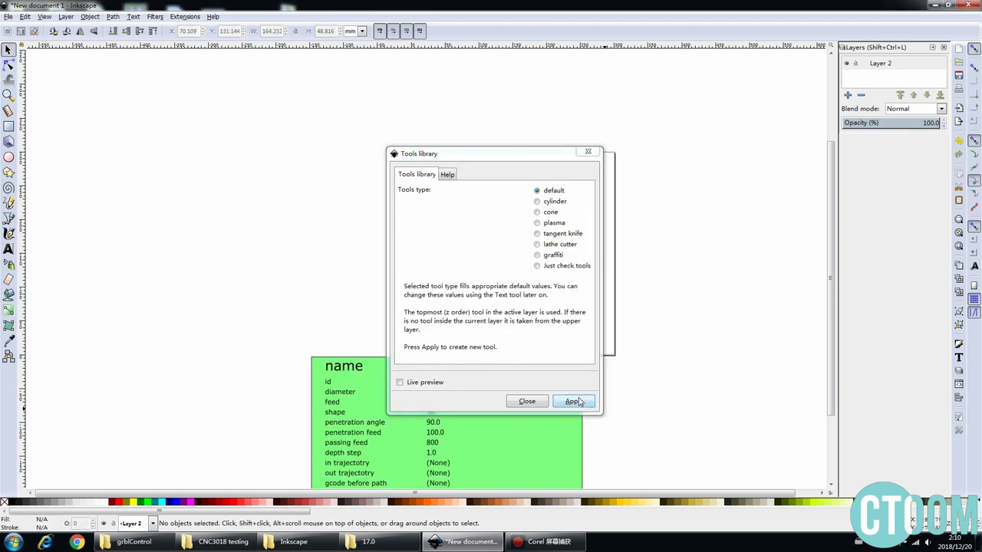
left_click(529, 402)
Move the green tool table left of the page and change its diameter from 10.0 to 3.0.
left_click(372, 369)
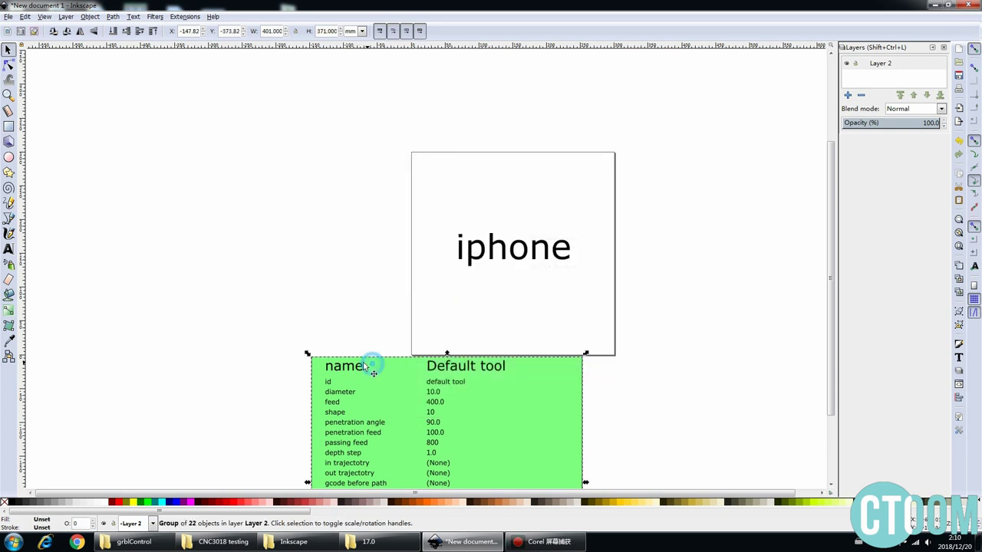
left_click_drag(372, 370, 183, 192)
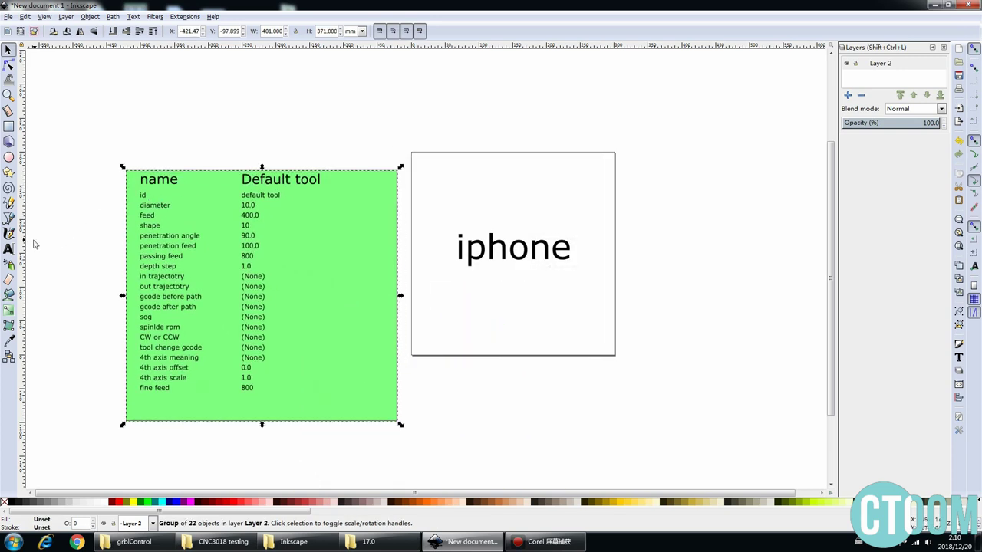
left_click(9, 248)
left_click(249, 206)
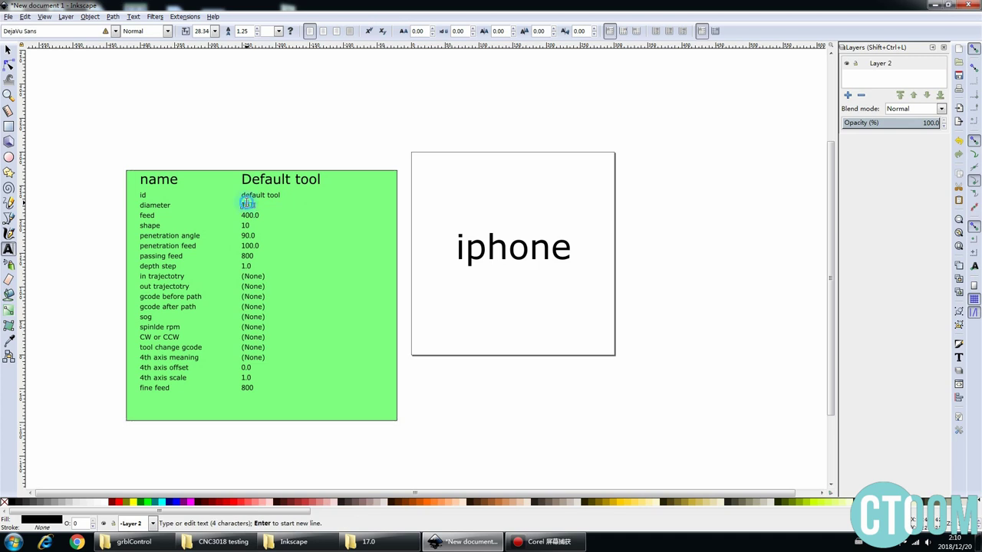
double_click(249, 205)
type("3.1")
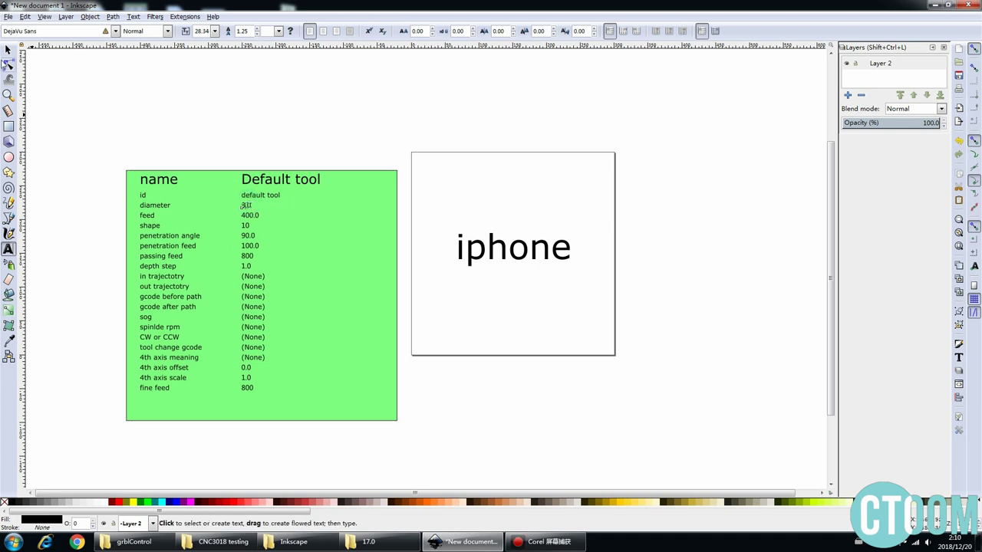
left_click(9, 49)
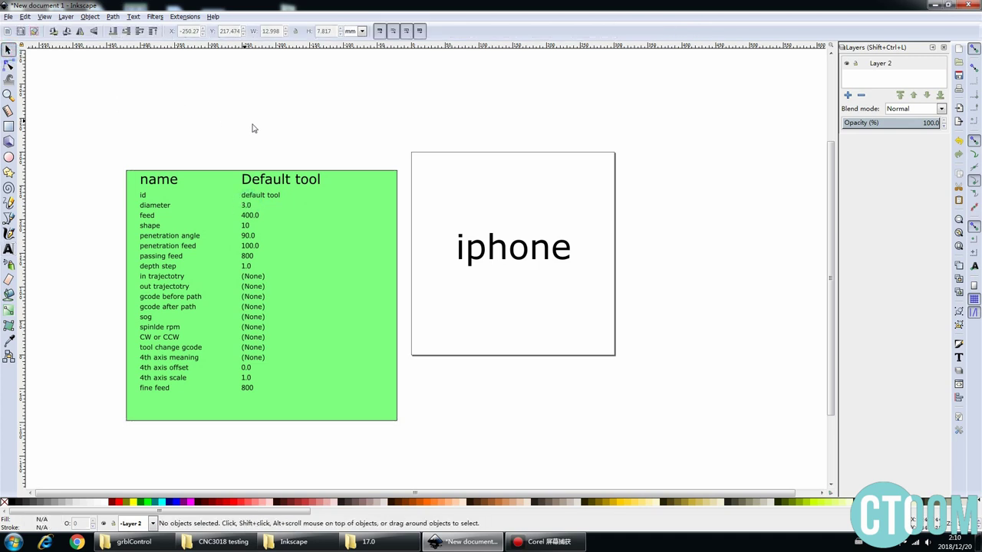
Apply Gcodetools Orientation points in 2-points mode at the page's lower-left corner.
left_click(184, 16)
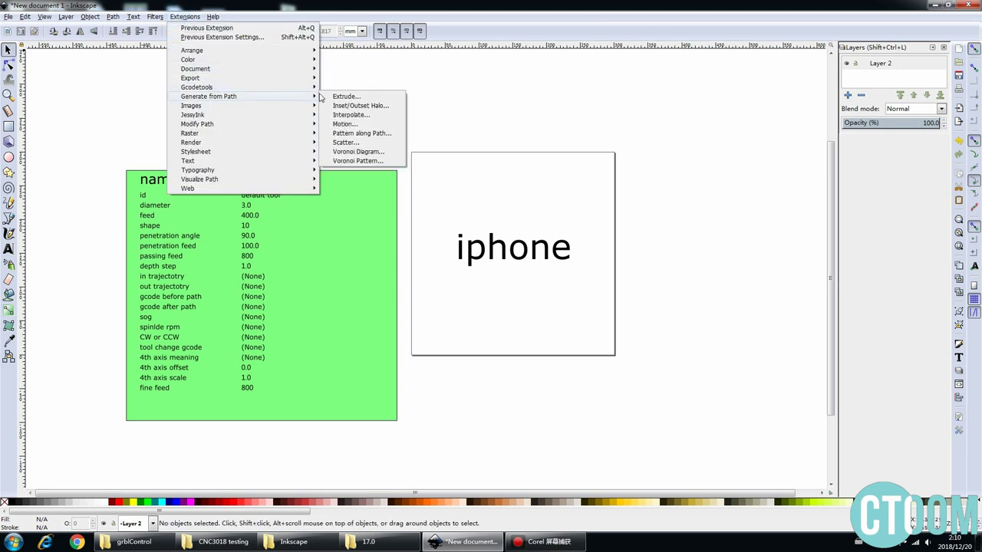
mouse_move(196, 87)
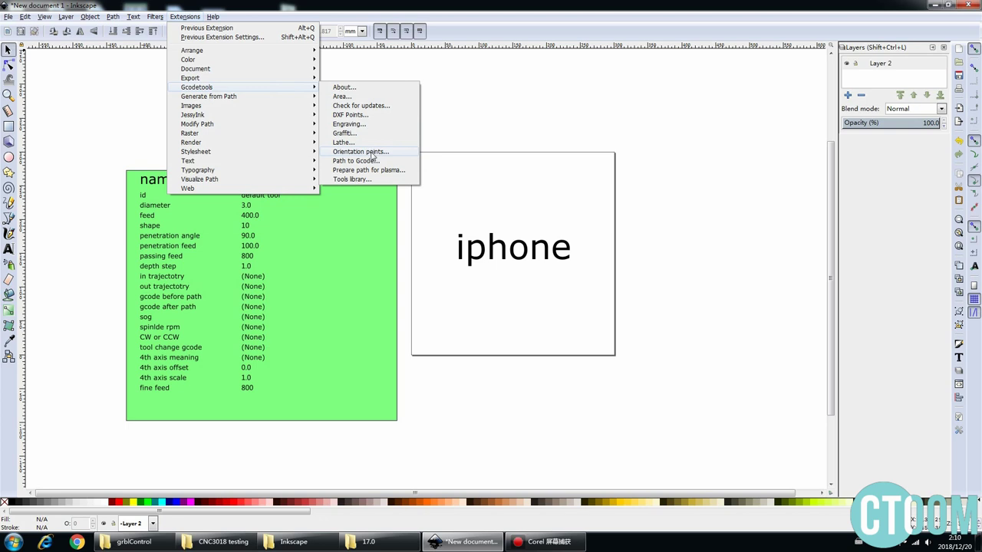
left_click(372, 152)
left_click_drag(500, 106, 745, 81)
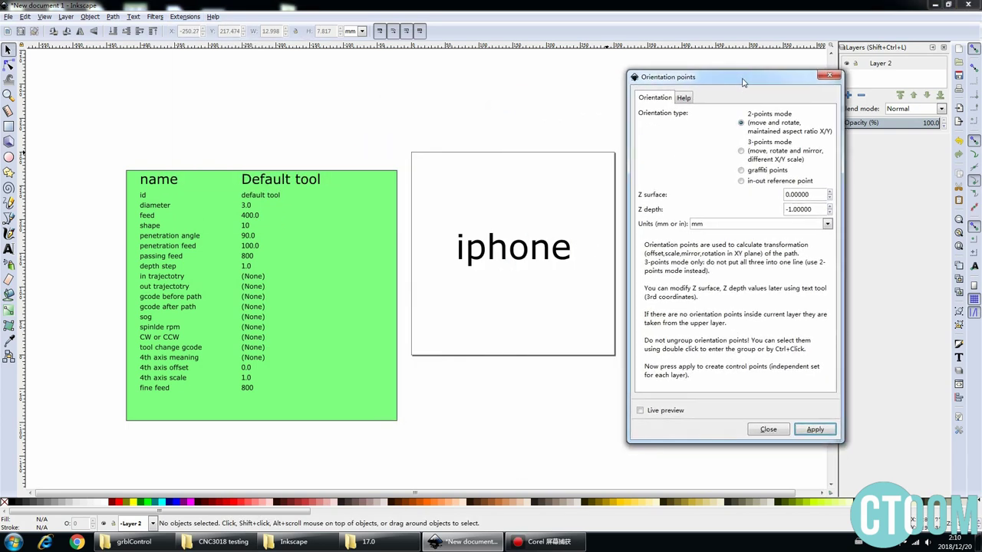
left_click(820, 427)
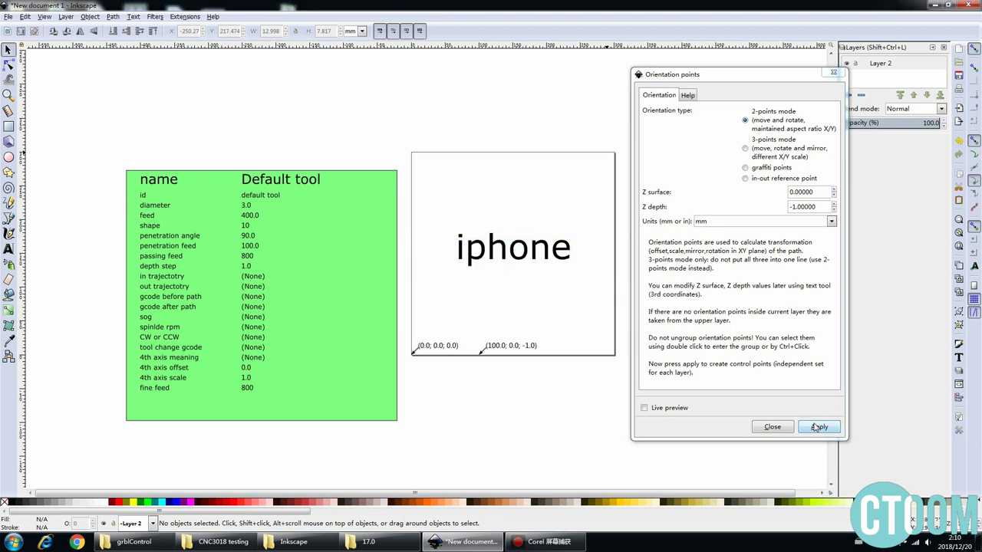
left_click(783, 428)
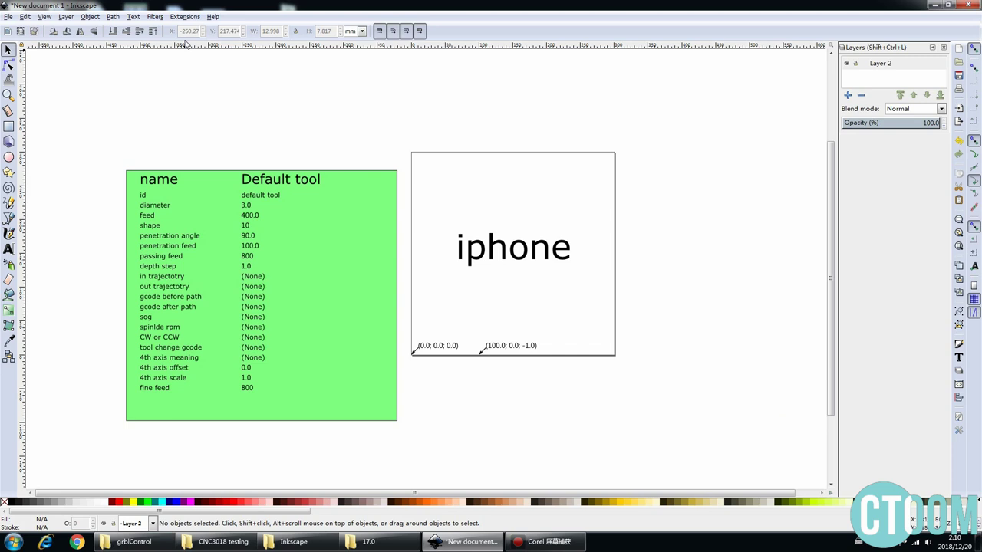
In Path to Gcode Preferences, set the output to iphonegcode in D:\CNC3018 testing.
left_click(184, 17)
mouse_move(198, 88)
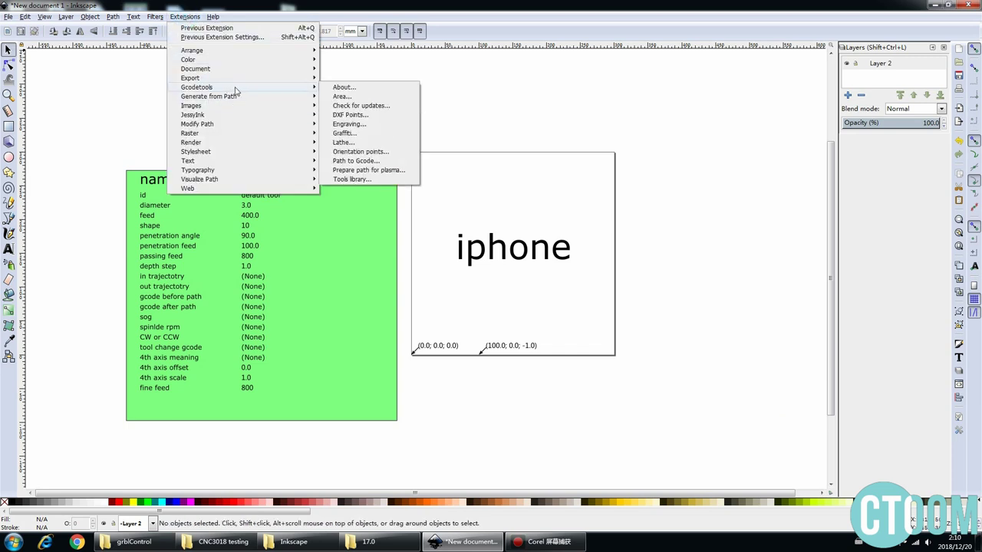
left_click(394, 160)
mouse_move(512, 161)
left_mouse_down()
mouse_move(782, 159)
mouse_move(769, 159)
left_mouse_up()
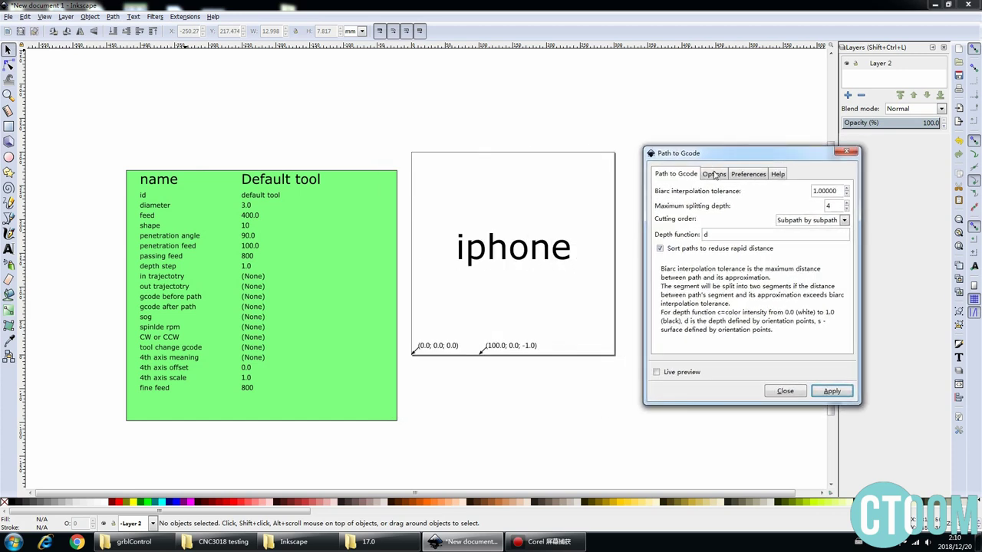
left_click(714, 175)
left_click(748, 174)
left_click(693, 191)
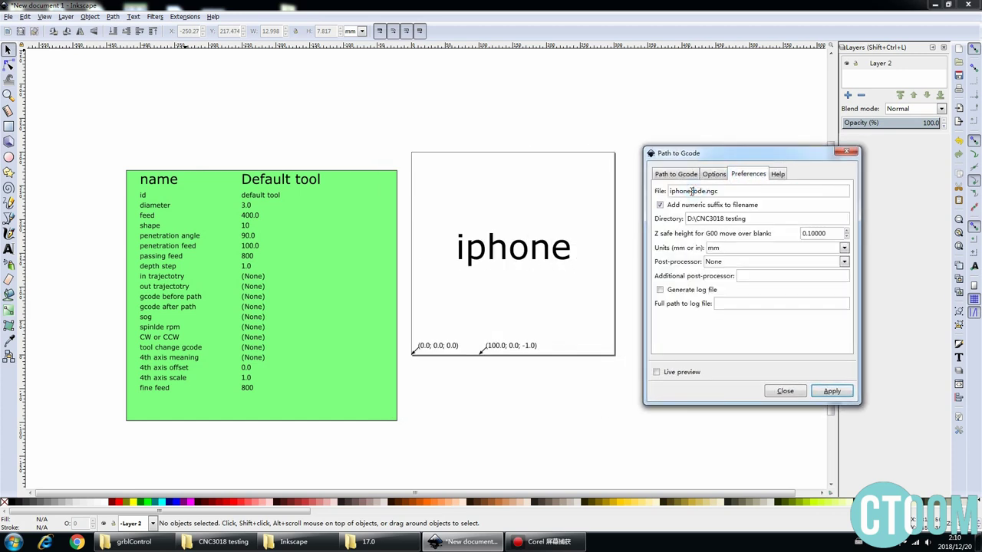
type("g")
double_click(741, 191)
double_click(762, 218)
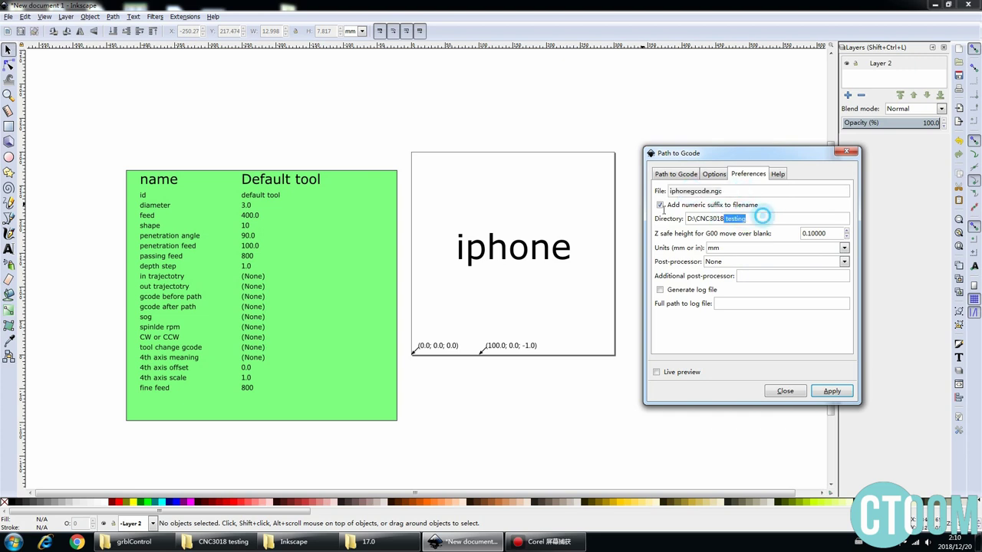
Run Path to Gcode on the iphone letters and dismiss the warning.
left_click(674, 175)
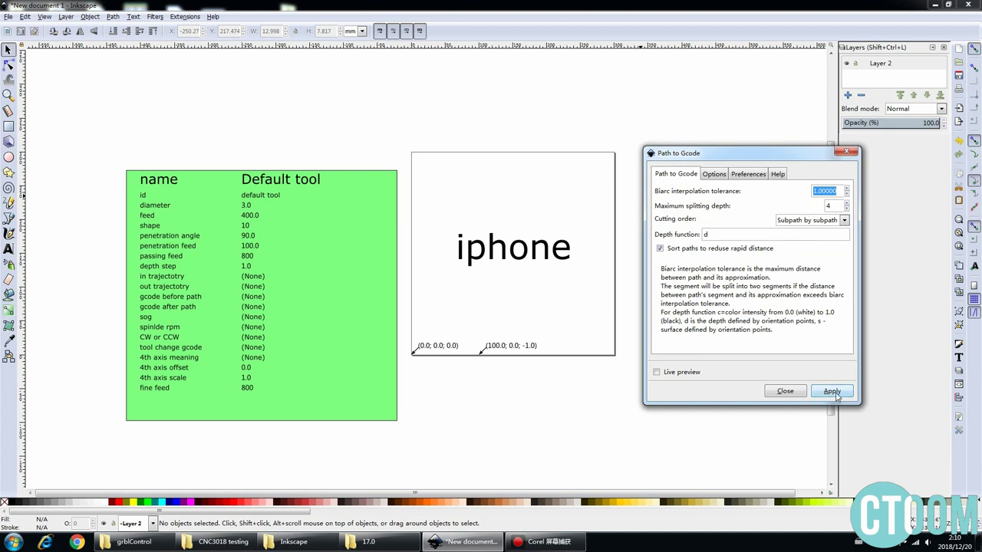
left_click(834, 392)
left_click(557, 330)
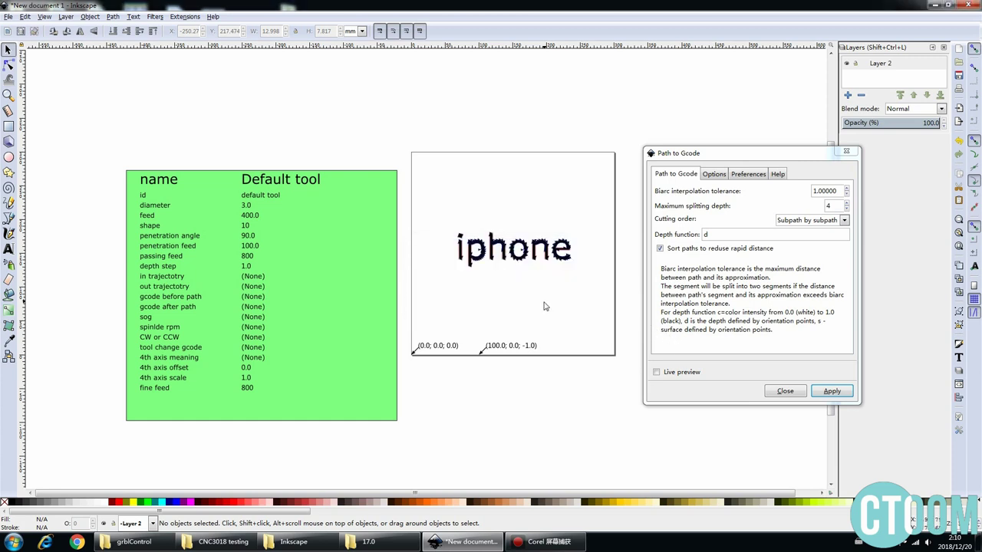
Check iphonegcode_0001.ngc (12.5 KB) in CNC3018 testing, then return to the grblControl folder.
left_click(222, 541)
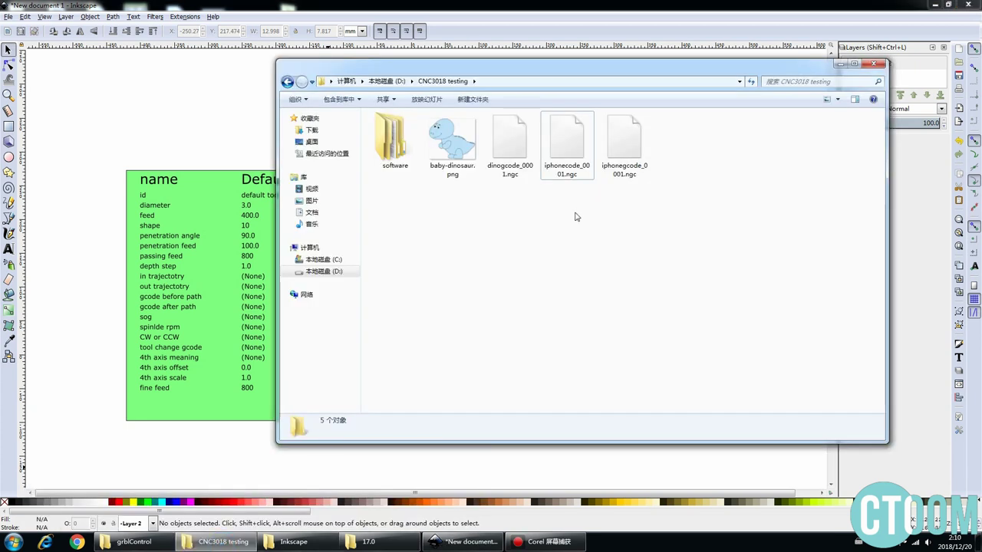
left_click(634, 141)
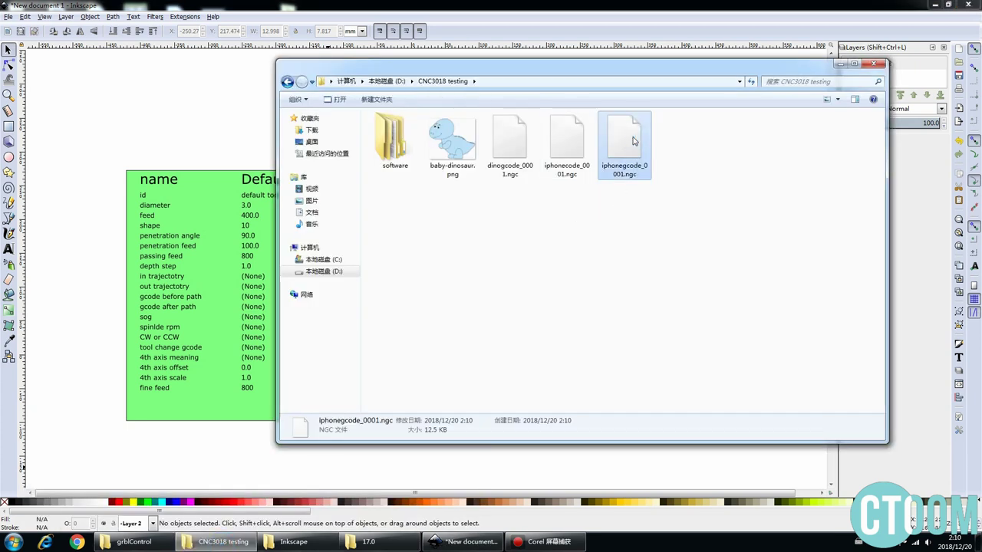
left_click(604, 271)
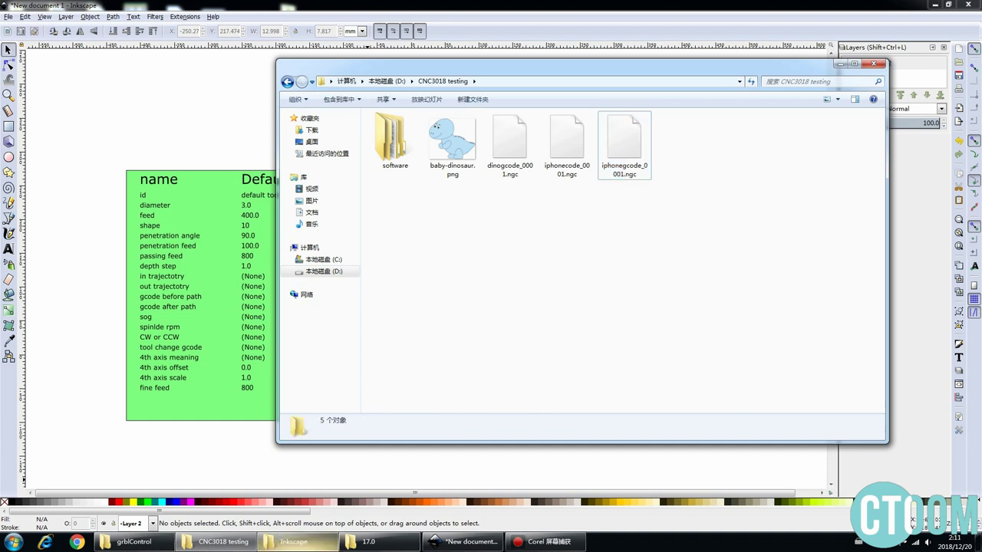
left_click(129, 543)
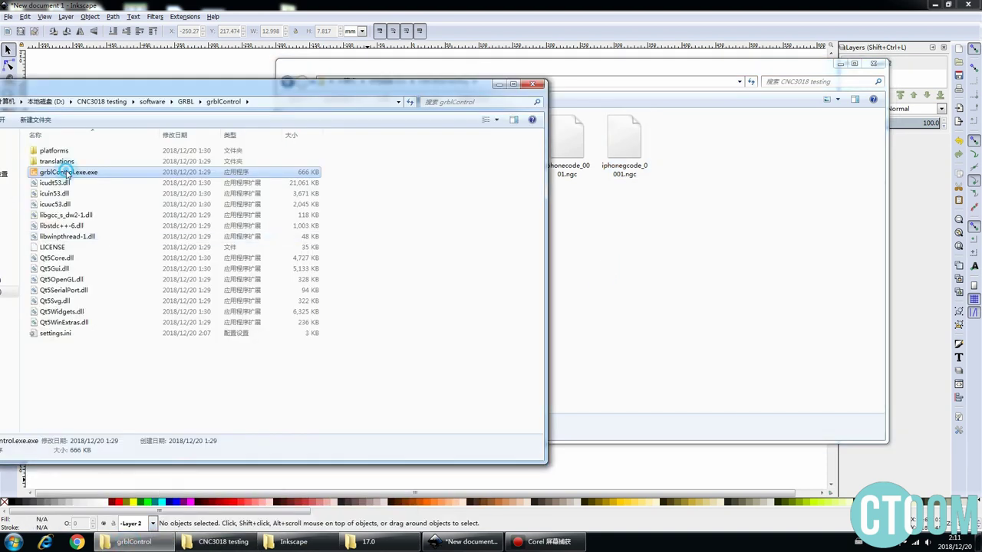
Launch grblControl and open iphonegcode_0001.ngc from CNC3018 testing using the All files filter.
double_click(66, 174)
left_click(265, 44)
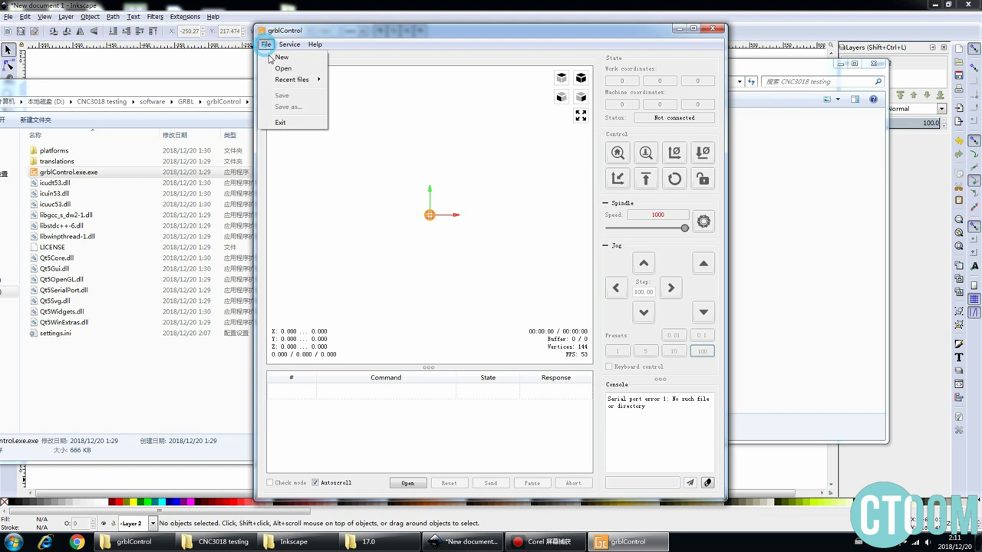
left_click(283, 68)
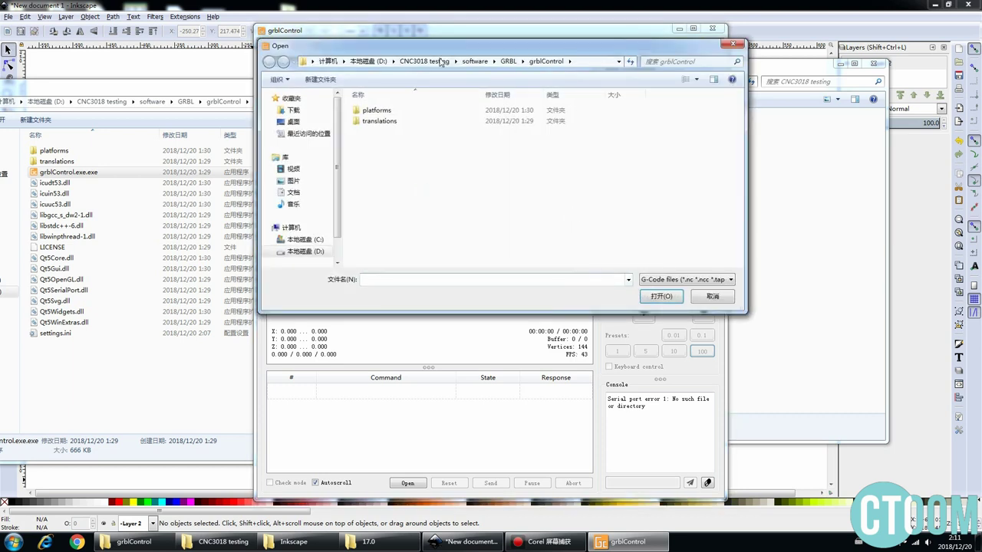
left_click(423, 61)
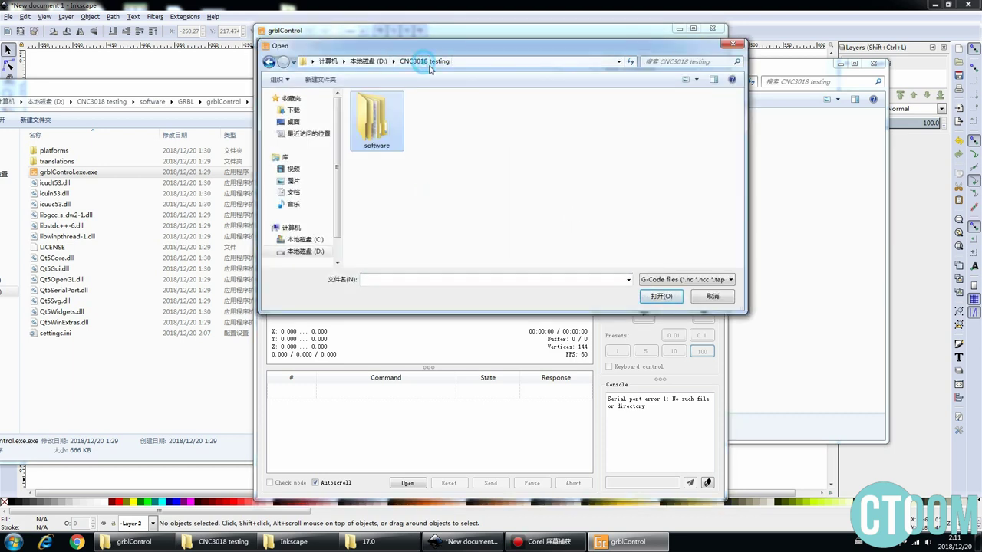
left_click(663, 282)
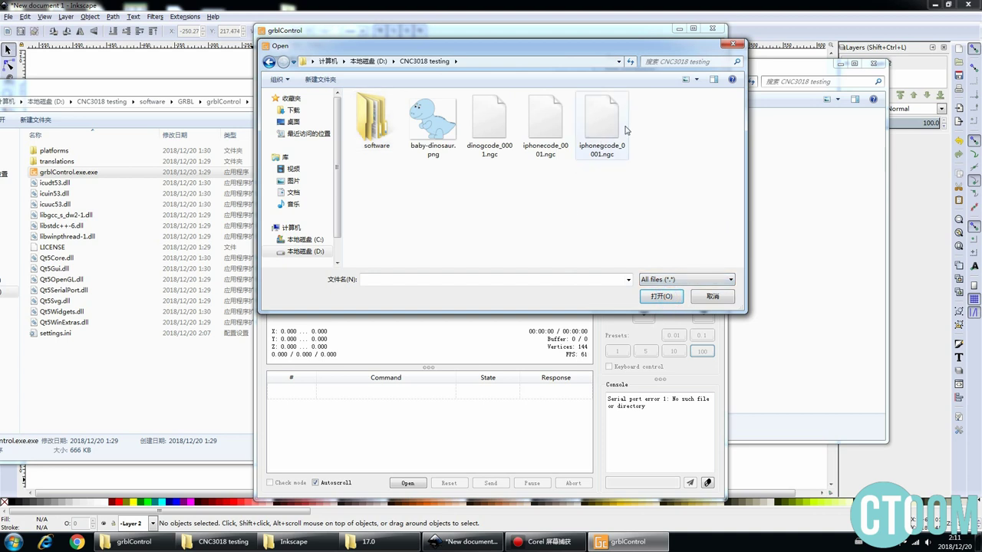
left_click(603, 123)
double_click(602, 123)
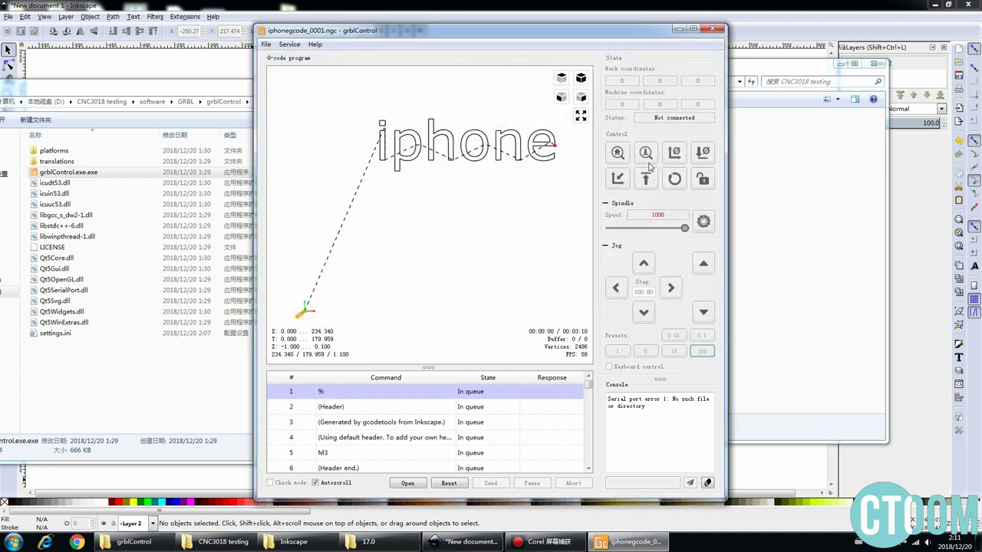
View the iphone toolpath from angled, side and top viewpoints, then close grblControl.
left_click(581, 79)
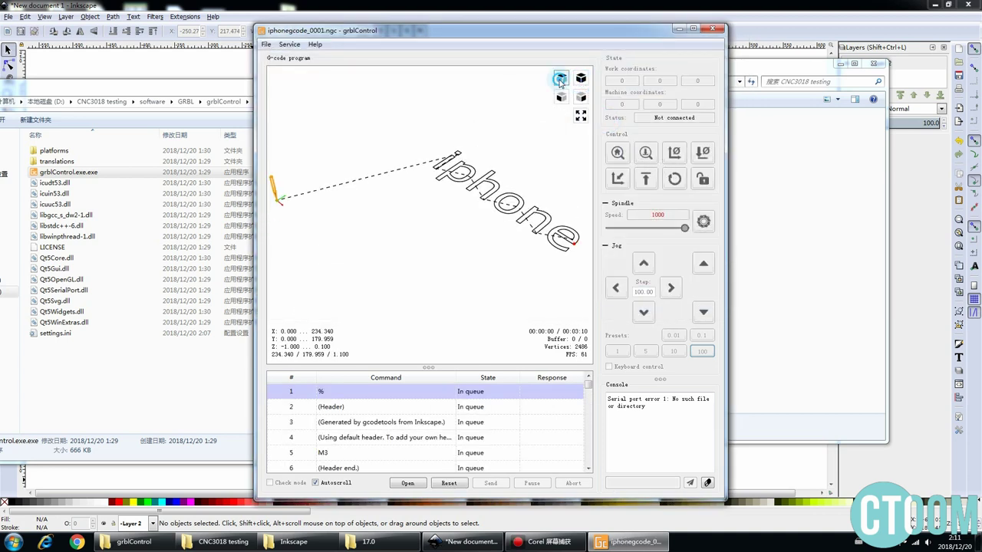
left_click(560, 100)
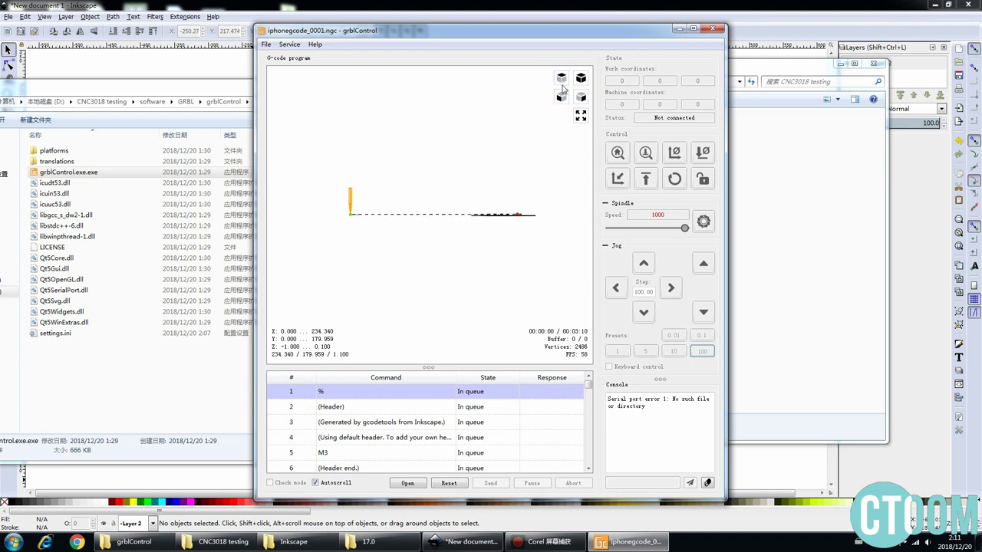
left_click(561, 78)
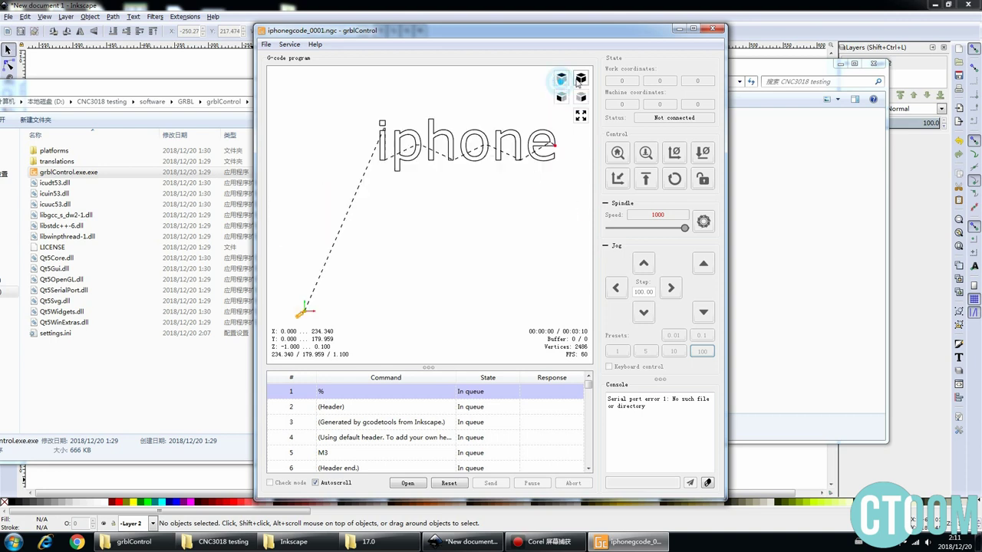
left_click(713, 31)
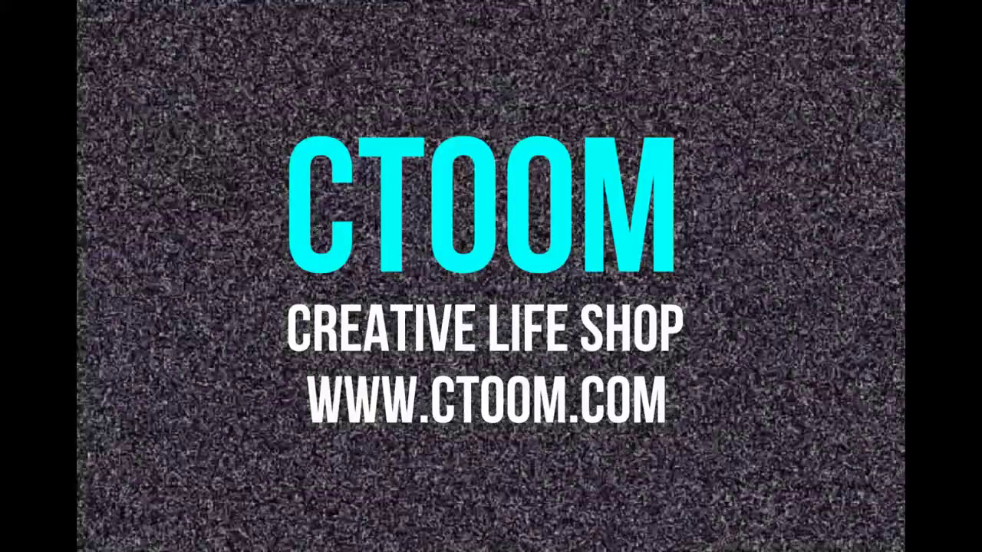